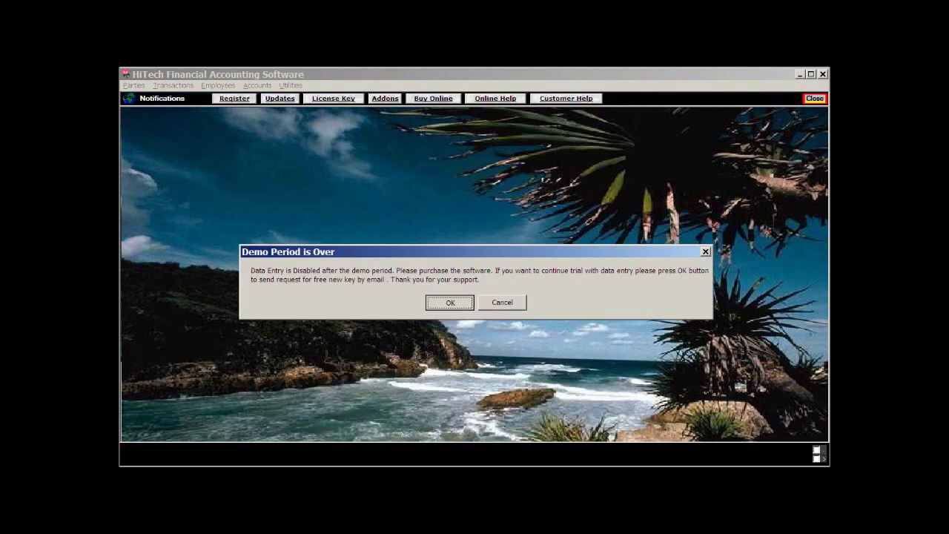
- Dismiss the Demo Period is Over notice and continue with the free trial
{"action": "key", "text": "Return"}
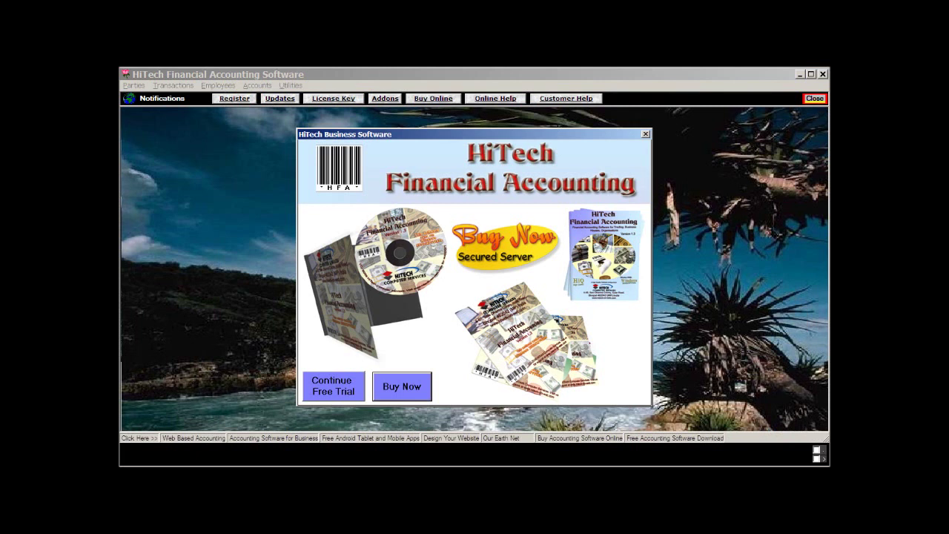
{"action": "left_click", "coordinate": [333, 386]}
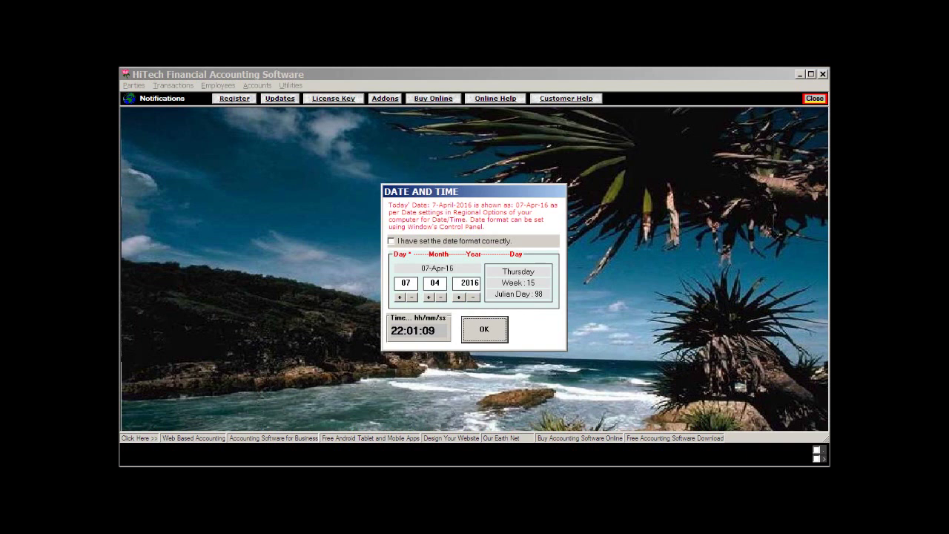
- Confirm the 07-Apr-16 date, open Sample Data Company, and run the data test and backup
{"action": "key", "text": "Return"}
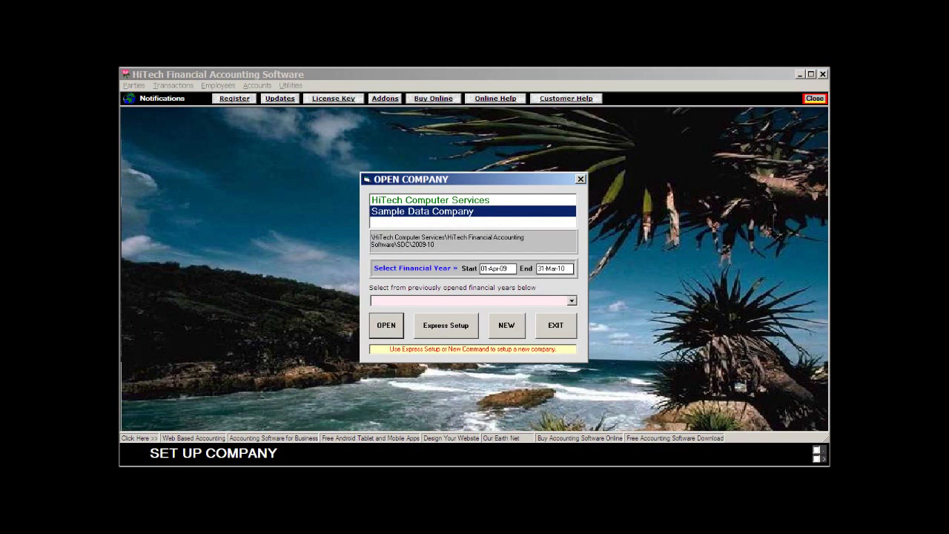
{"action": "key", "text": "Return"}
{"action": "key", "text": "Return"}
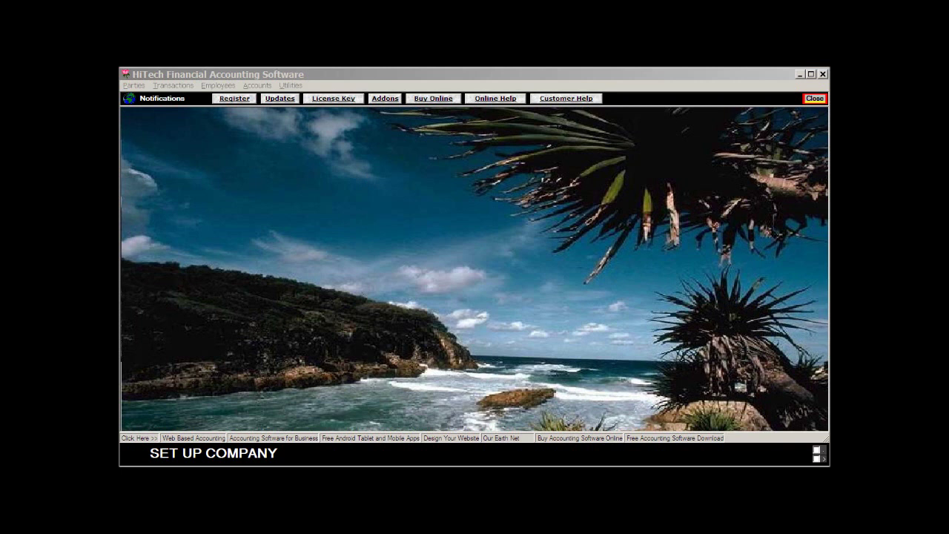
{"action": "key", "text": "Return"}
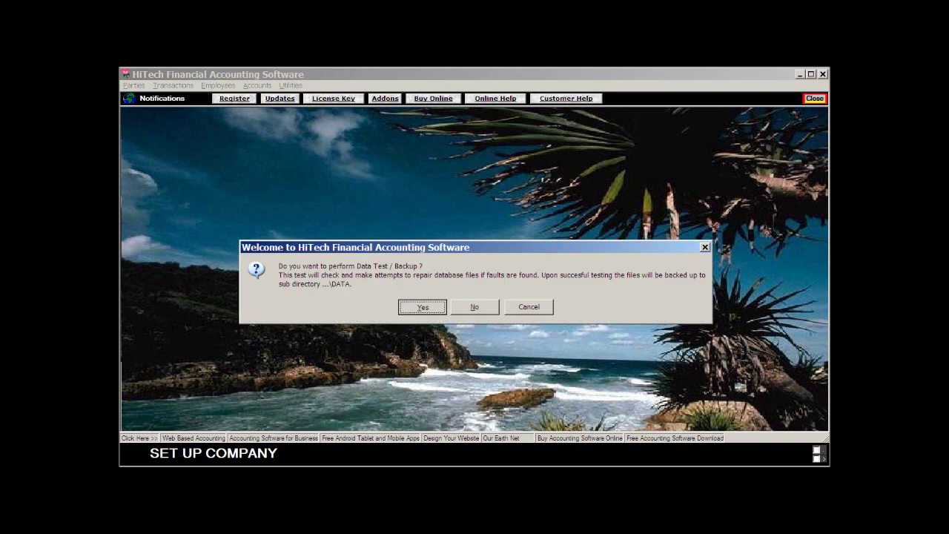
{"action": "key", "text": "Return"}
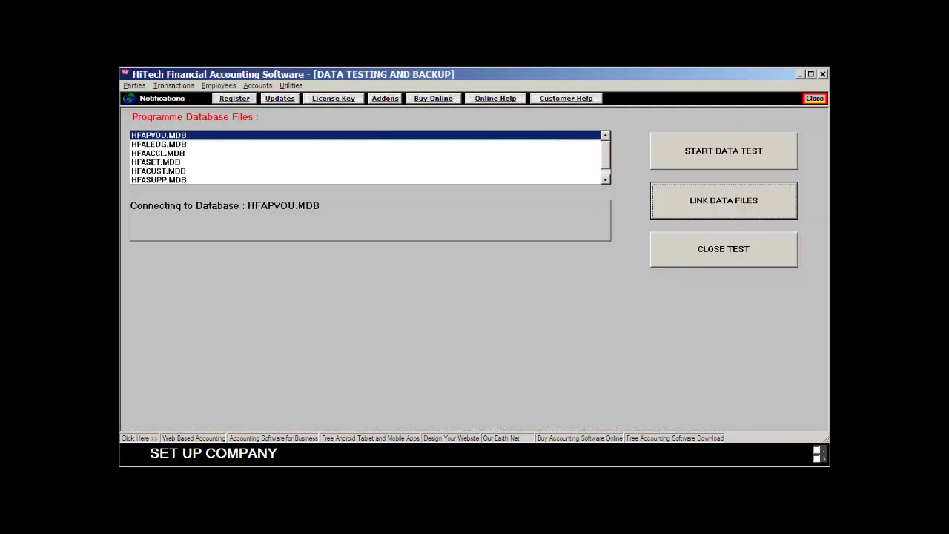
{"action": "key", "text": "Return"}
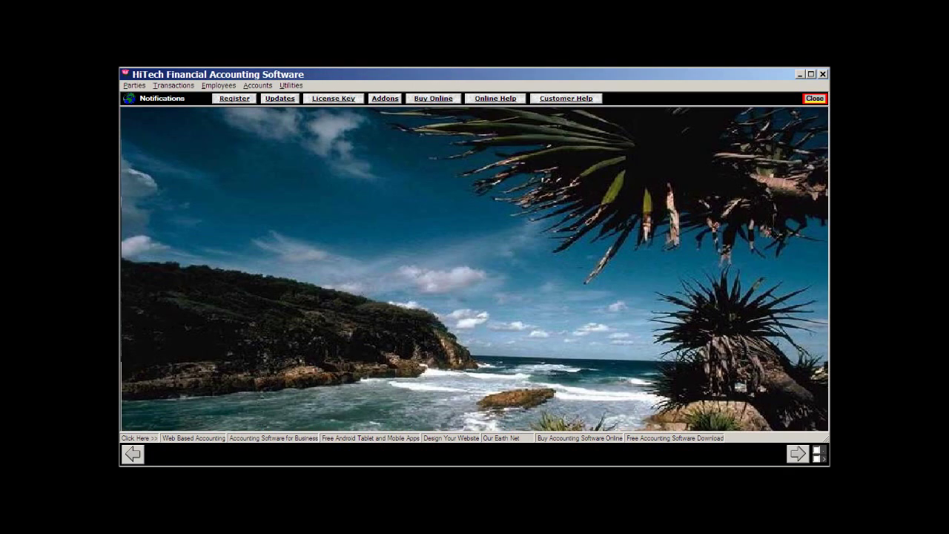
- Open Parties > Customers to start a new customer record with code 101
{"action": "key", "text": "alt"}
{"action": "key", "text": "Down"}
{"action": "key", "text": "Down"}
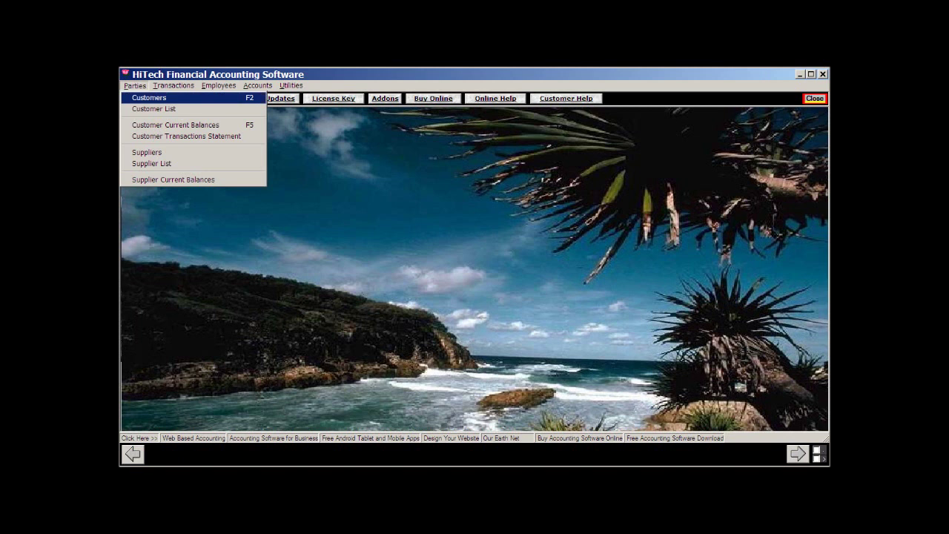
{"action": "key", "text": "Return"}
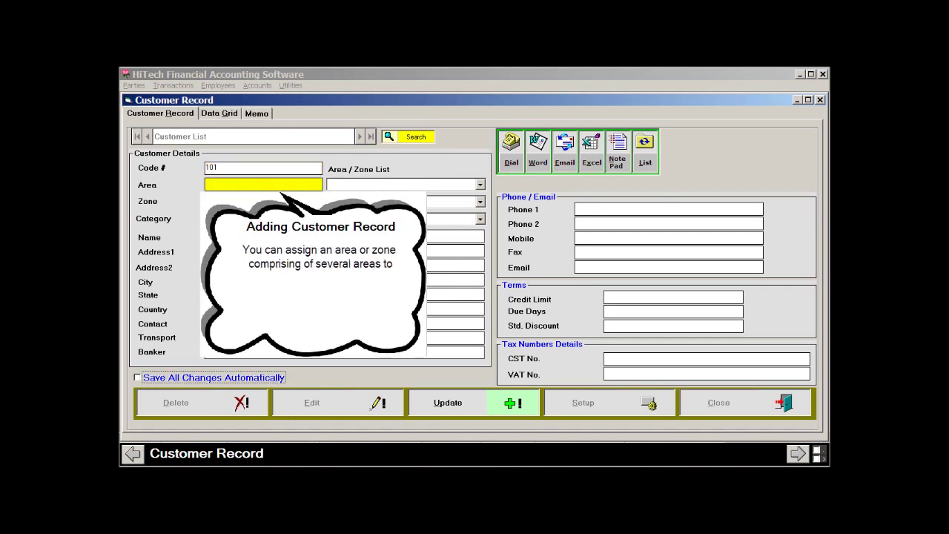
- Set Area Bhopal City, Zone Bhopal Division, Category Public Sector, and Name HiTech Computer Services
{"action": "type", "text": "Bhopal City"}
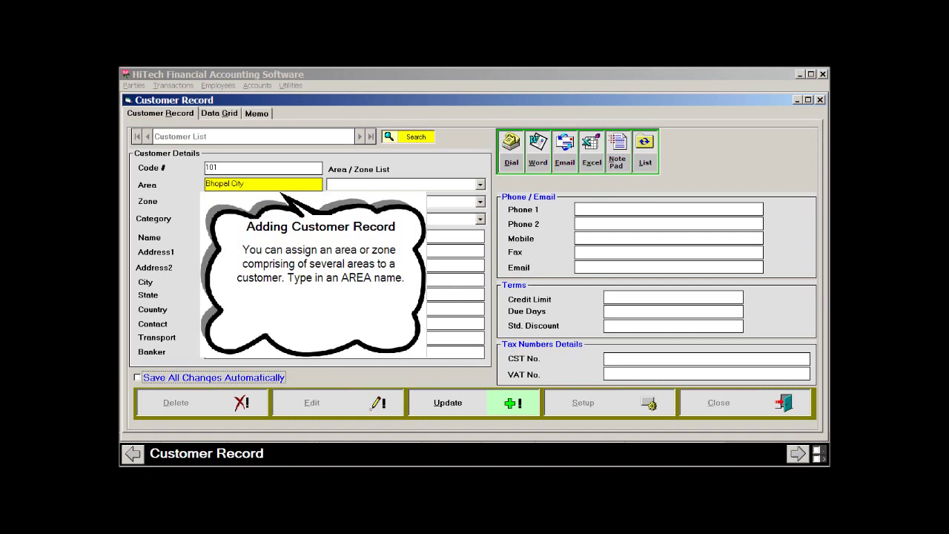
{"action": "key", "text": "Tab"}
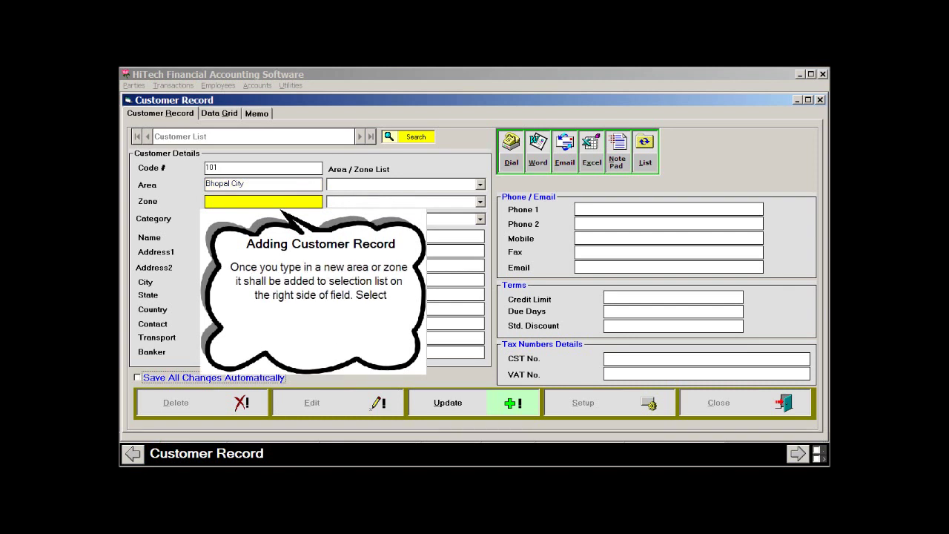
{"action": "type", "text": "Bhopal Division"}
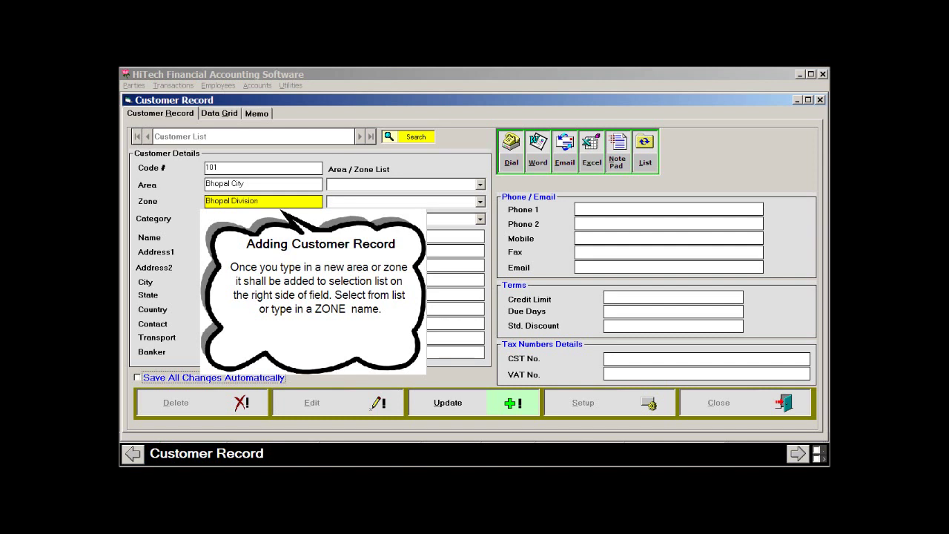
{"action": "key", "text": "Tab"}
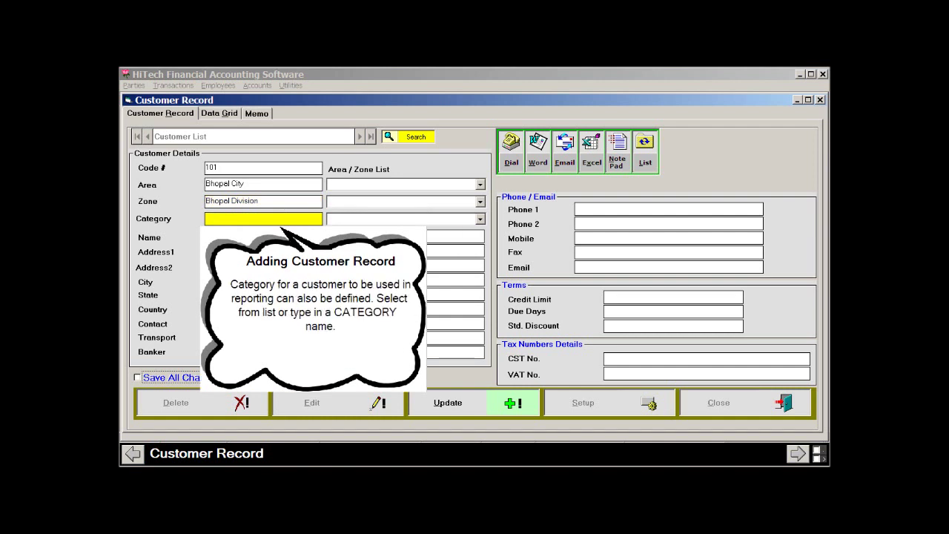
{"action": "type", "text": "Public Sector"}
{"action": "key", "text": "Tab"}
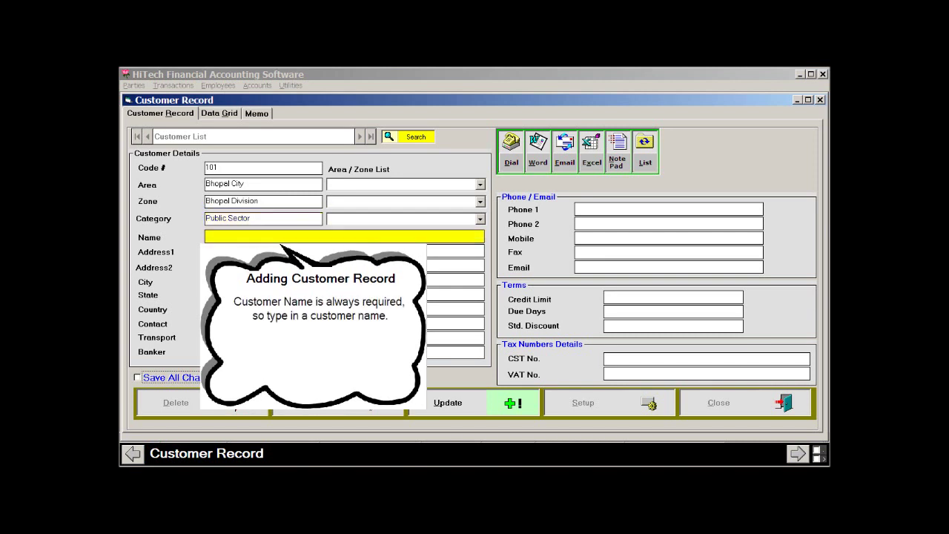
{"action": "type", "text": "HiTech Computer Services"}
{"action": "left_click", "coordinate": [344, 251]}
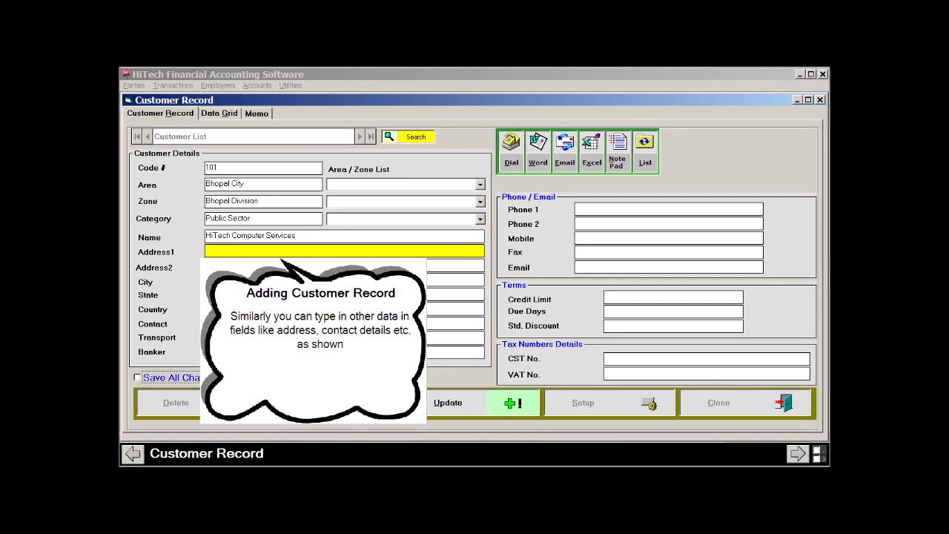
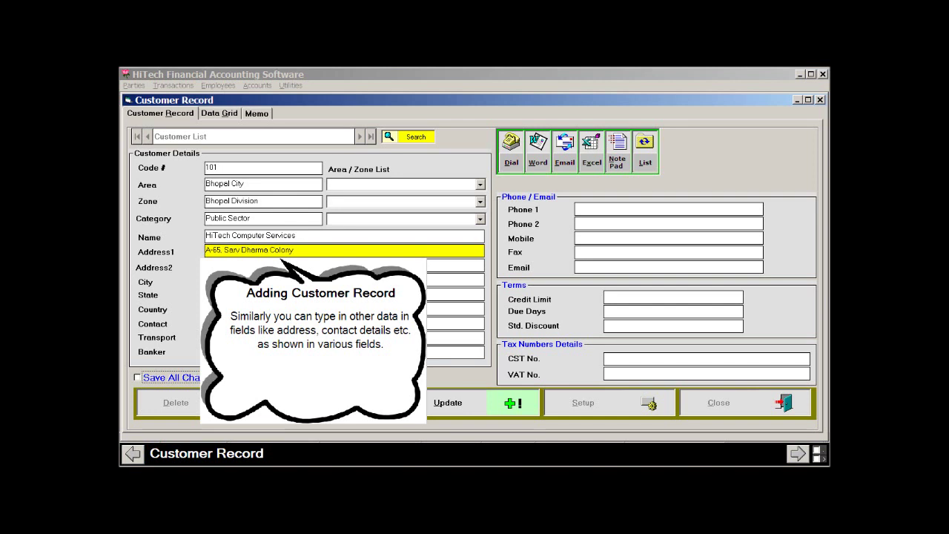
- Enter the customer's street address in Address1 and the road name in Address2
{"action": "left_click", "coordinate": [344, 265]}
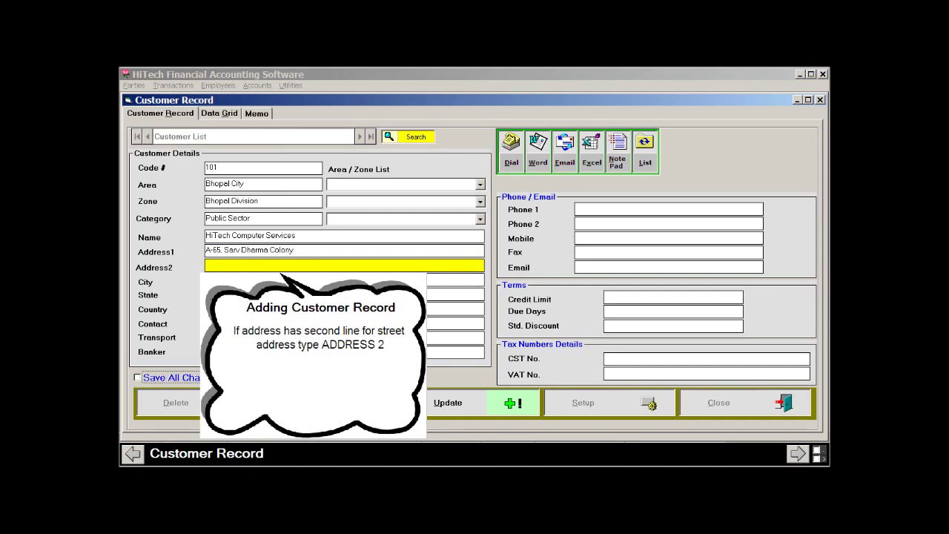
{"action": "type", "text": "Kolar R"}
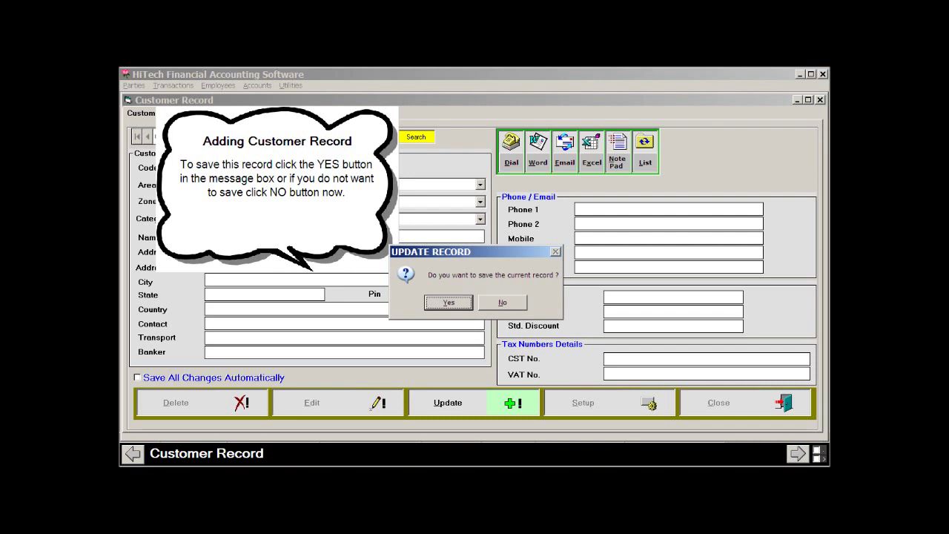
- Confirm saving customer record 101 in the Update Record prompt
{"action": "key", "text": "Return"}
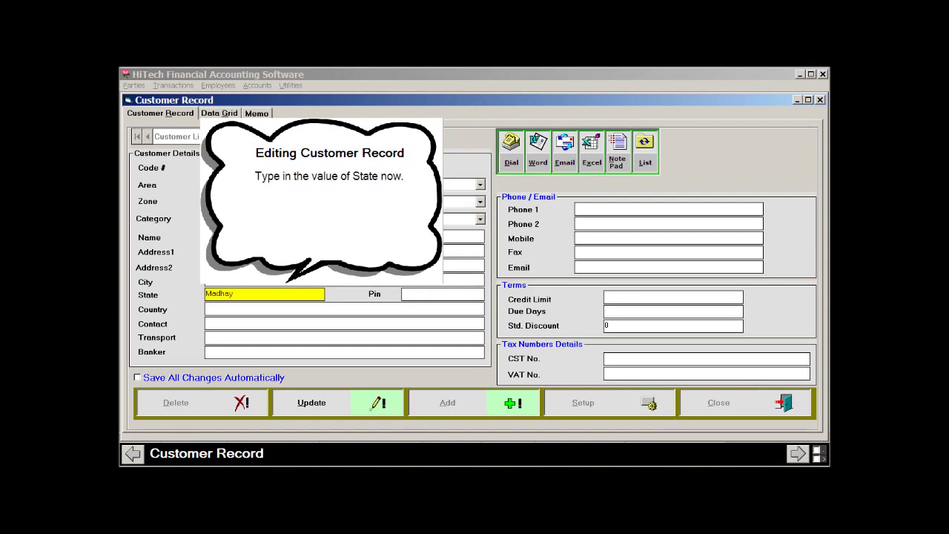
- Set State to Madhaya Pradesh and Country to India, and enter the contact person's name
{"action": "type", "text": "Pradesh"}
{"action": "left_click", "coordinate": [215, 308]}
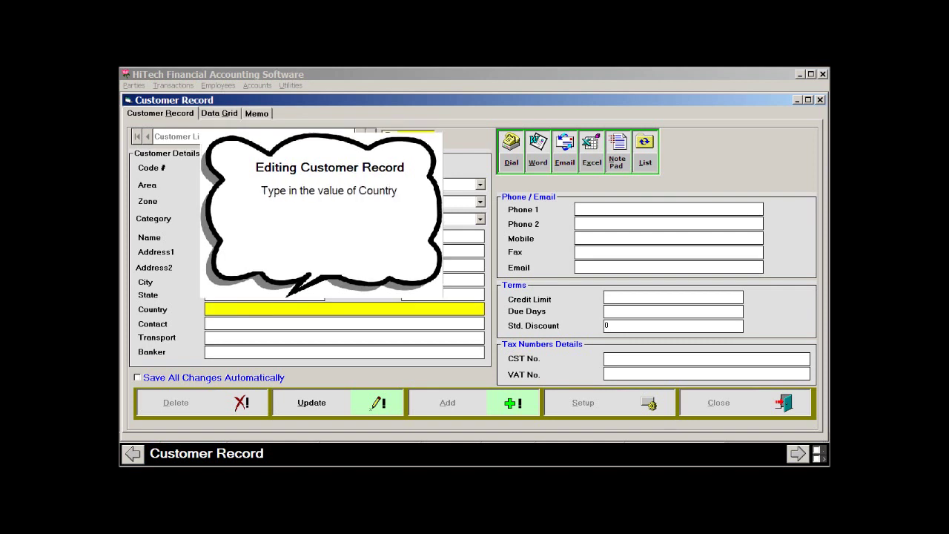
{"action": "type", "text": "India"}
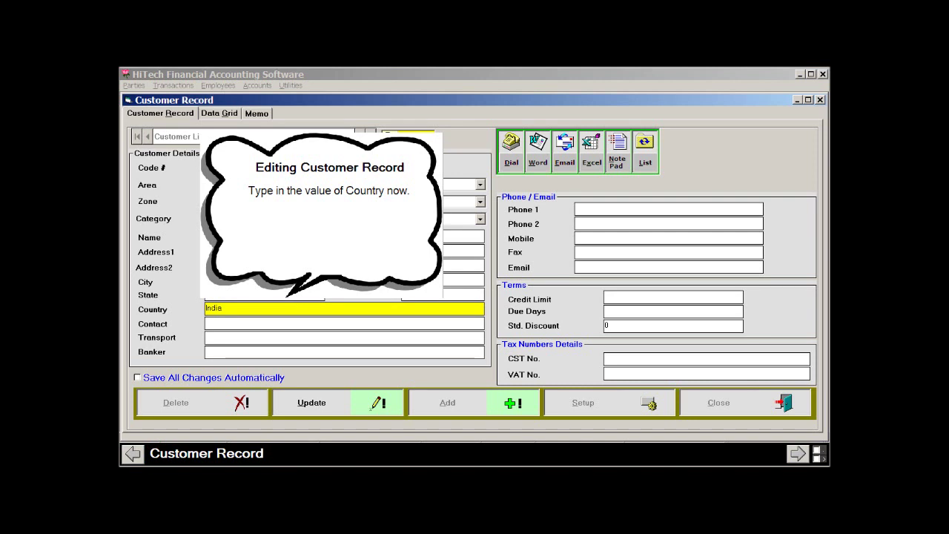
{"action": "key", "text": "Tab"}
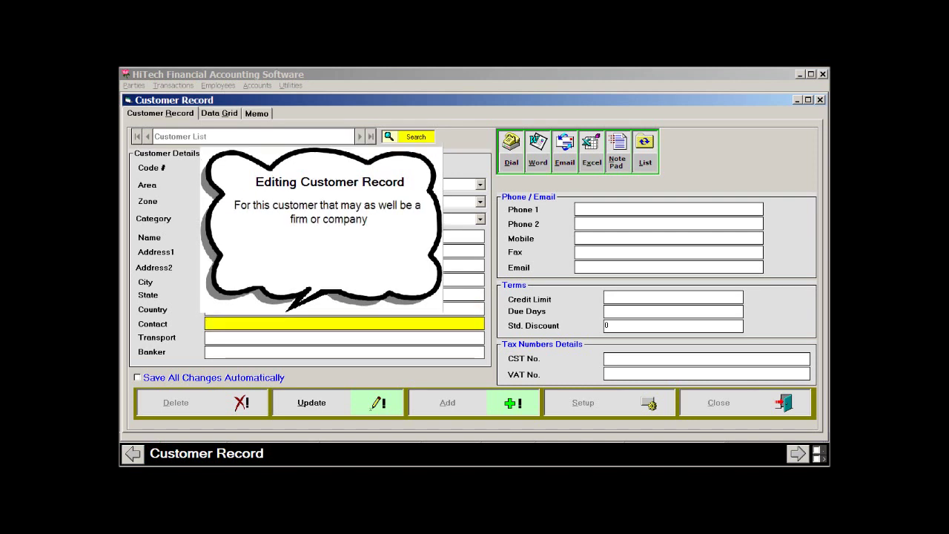
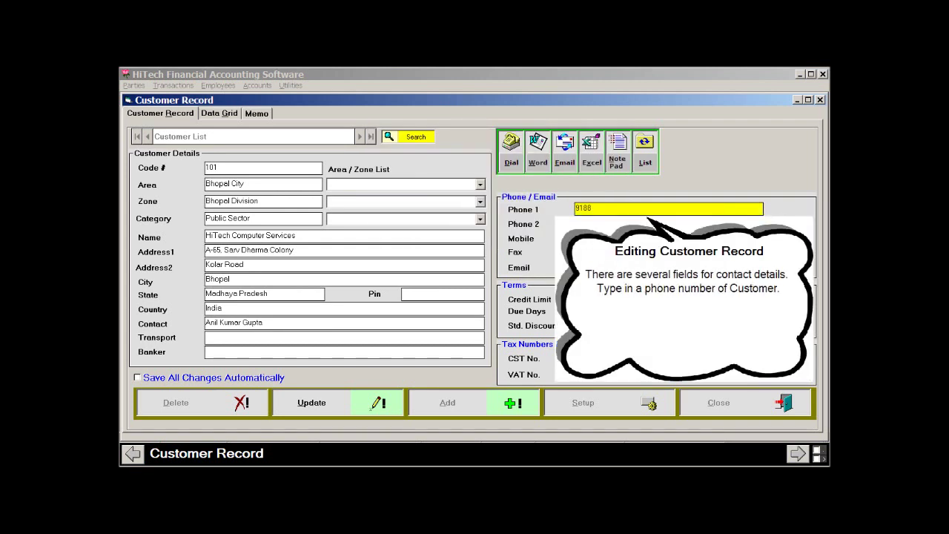
- Enter the customer's Phone 1, Phone 2, Mobile and Fax numbers
{"action": "left_click", "coordinate": [667, 223]}
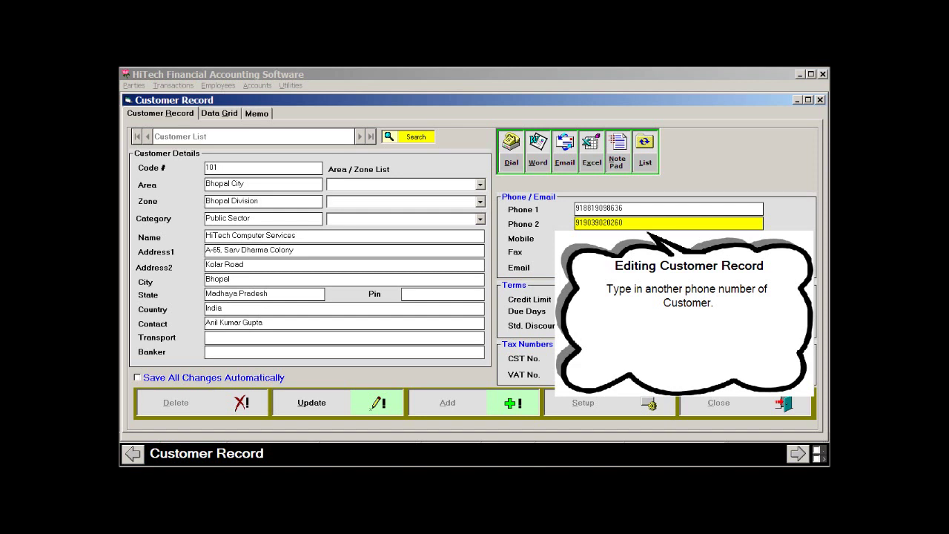
{"action": "key", "text": "Tab"}
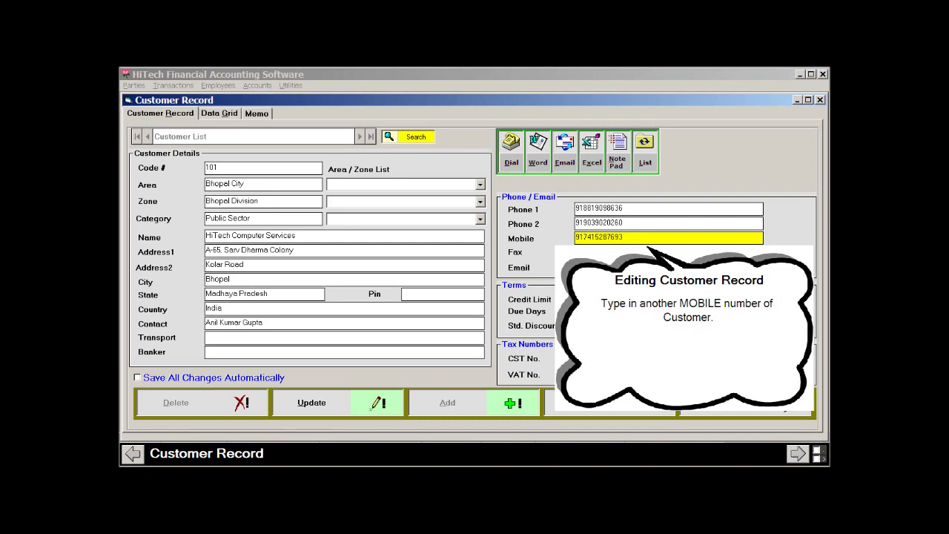
{"action": "key", "text": "Tab"}
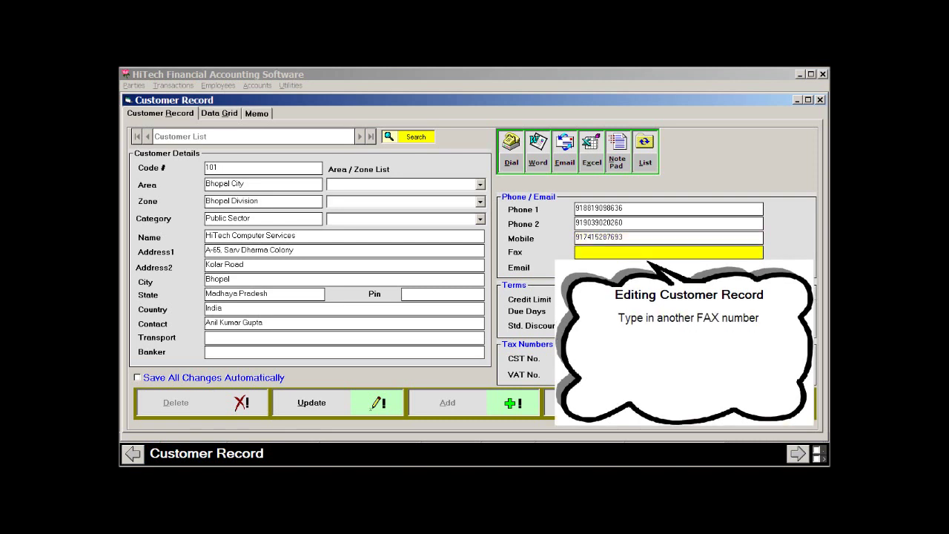
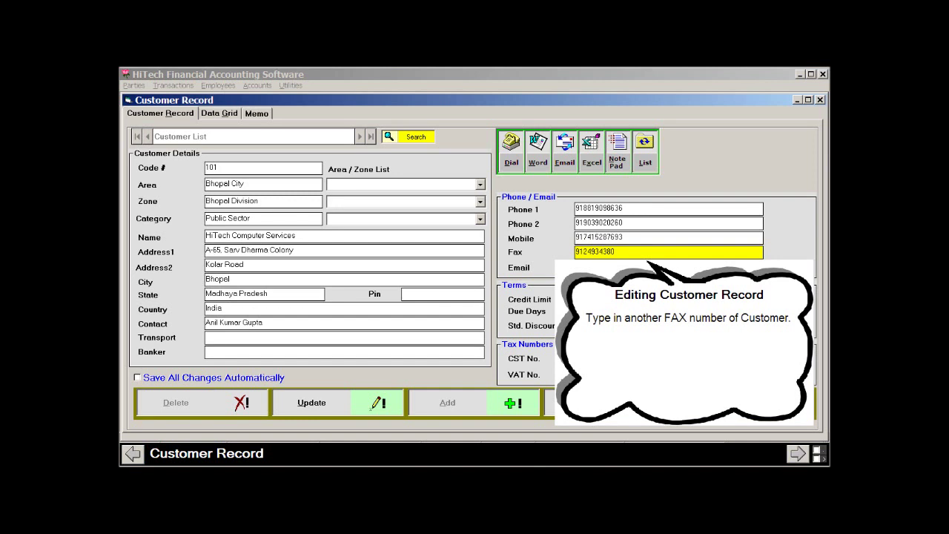
{"action": "key", "text": "Tab"}
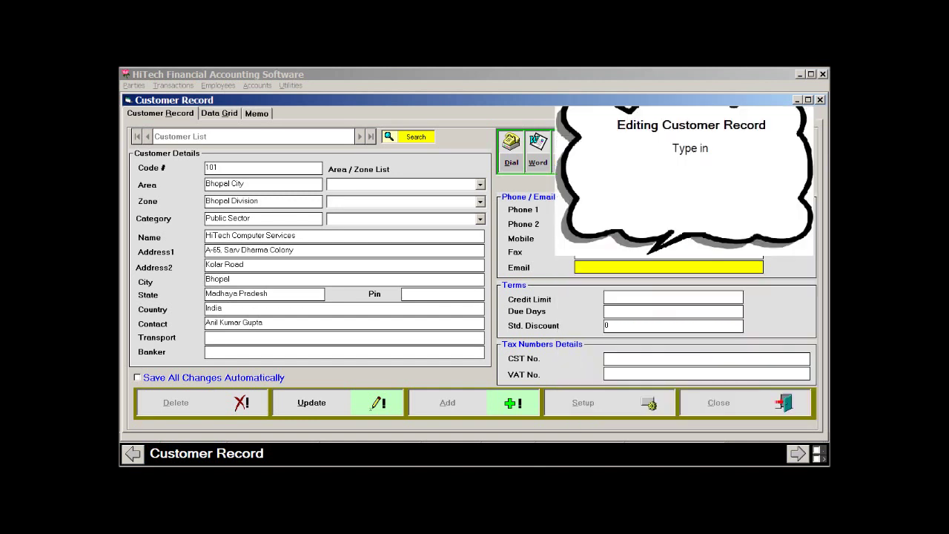
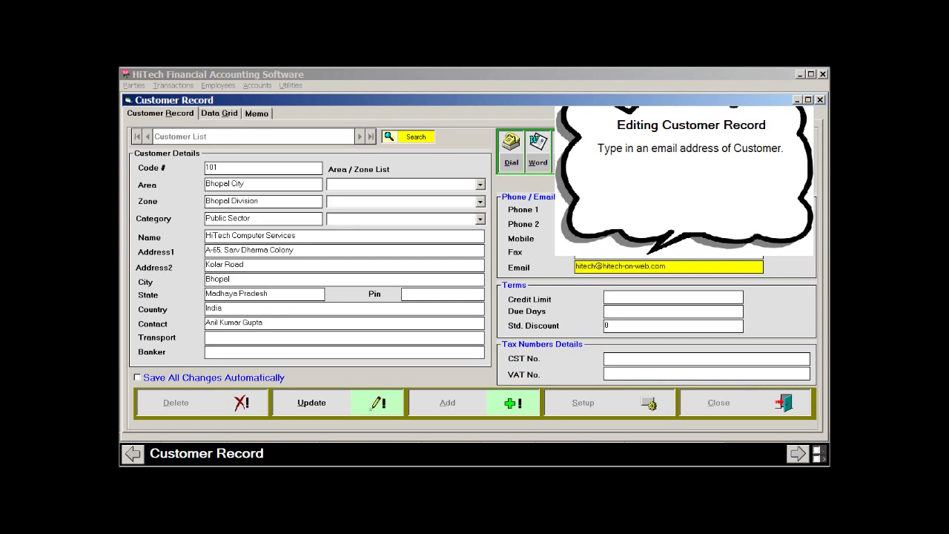
- Enter the customer's e-mail address, credit limit 200000 and standard discount 30
{"action": "key", "text": "Tab"}
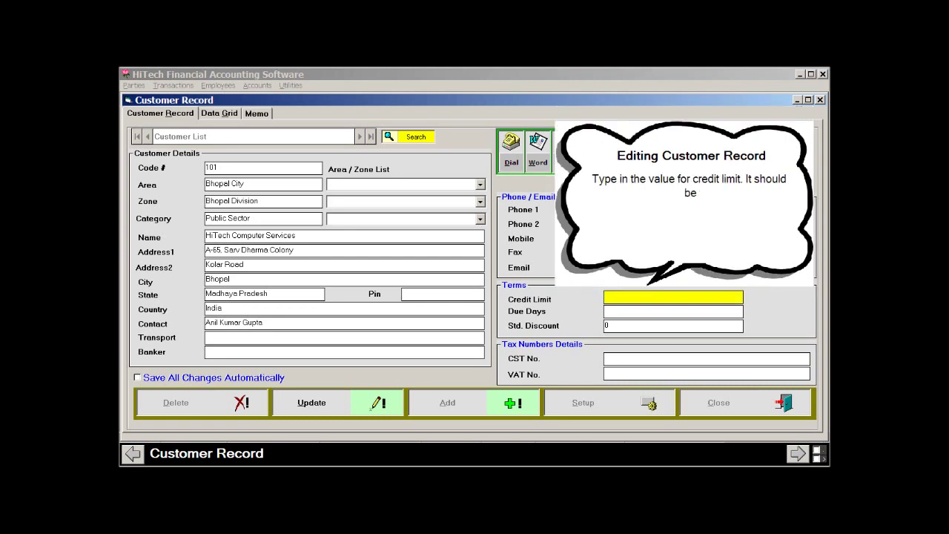
{"action": "type", "text": "200000"}
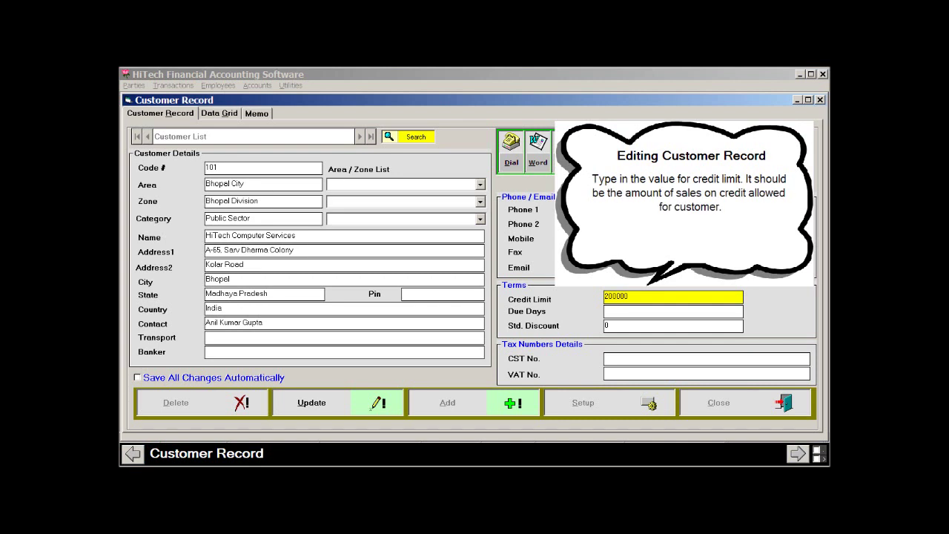
{"action": "key", "text": "Tab"}
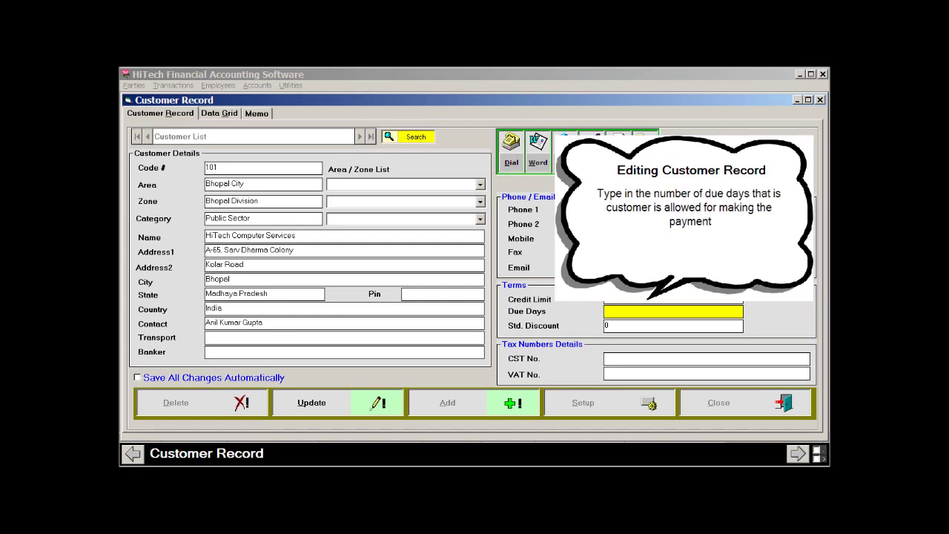
{"action": "type", "text": "30"}
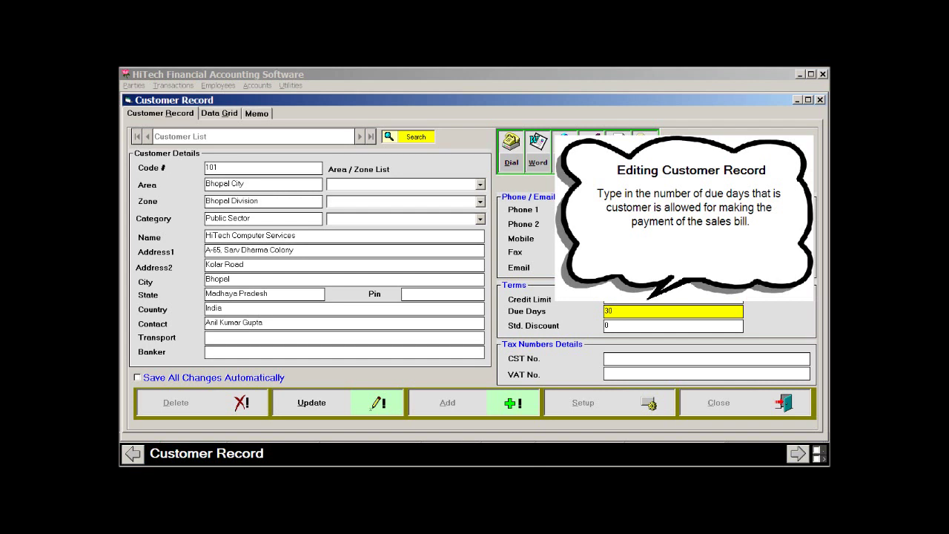
{"action": "key", "text": "Tab"}
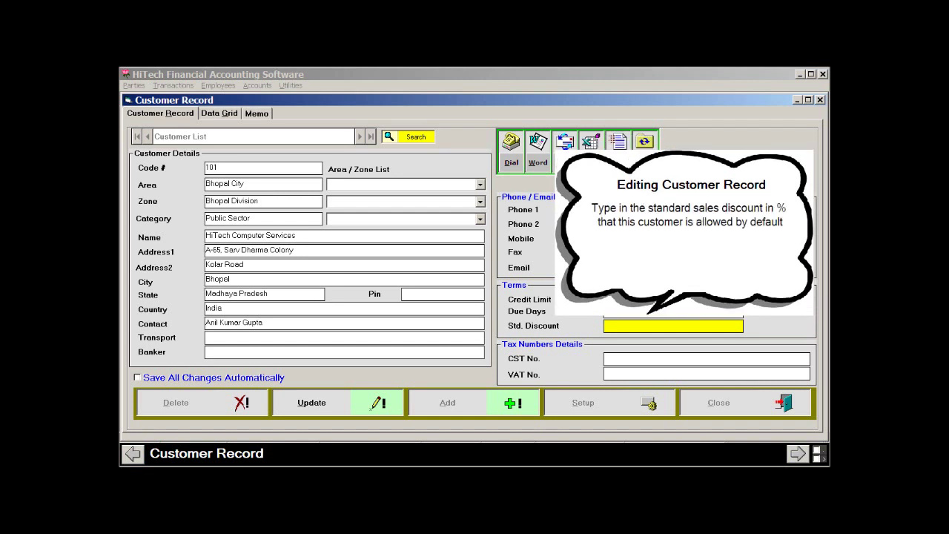
{"action": "type", "text": "3"}
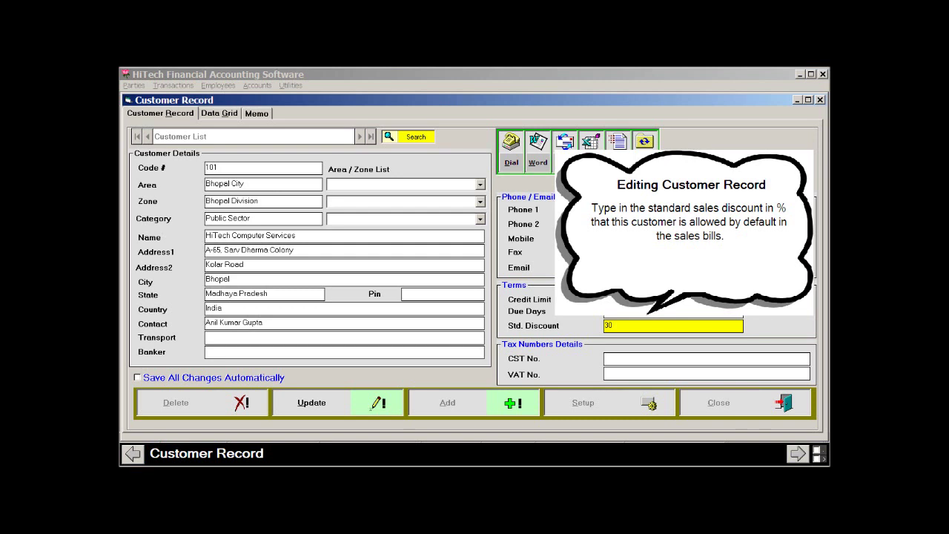
{"action": "type", "text": "0"}
- Fill in the customer's VAT and CST tax numbers
{"action": "key", "text": "Tab"}
{"action": "key", "text": "Tab"}
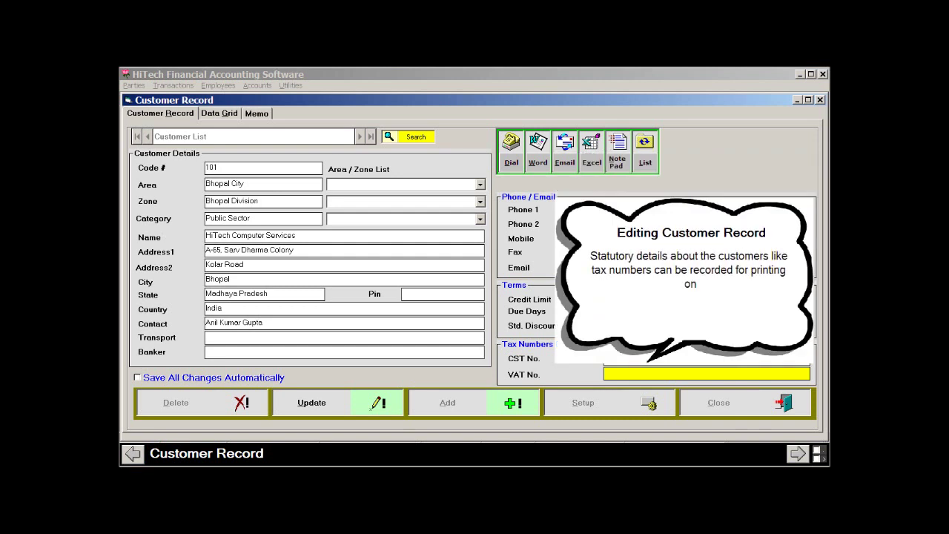
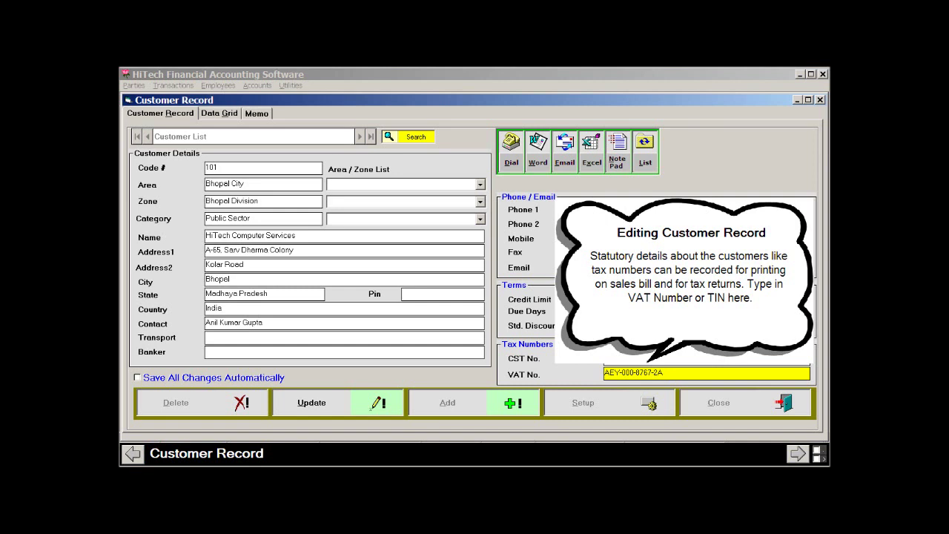
{"action": "key", "text": "shift+Tab"}
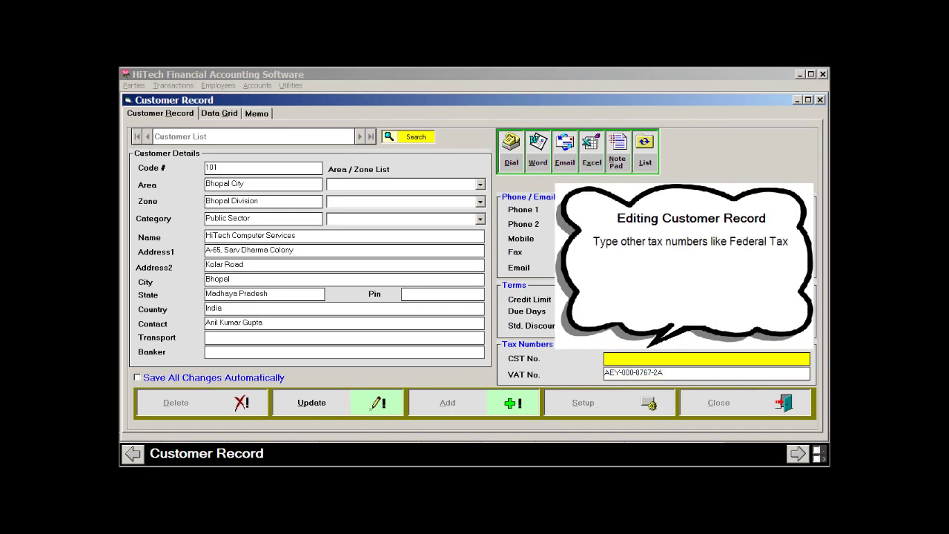
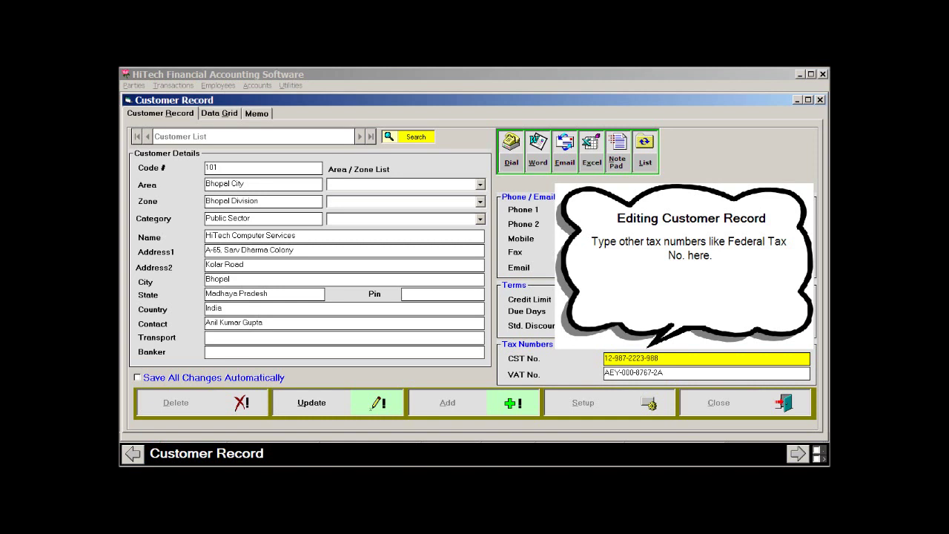
{"action": "left_click", "coordinate": [673, 311]}
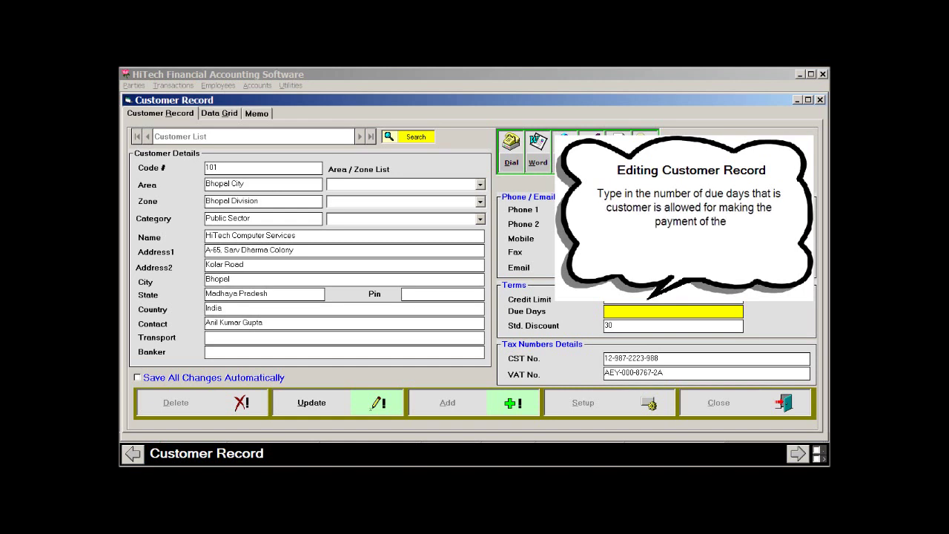
- Set Due Days to 30, Transport to Good Luck Transport, and Banker to Your Friendly Banker
{"action": "type", "text": "30"}
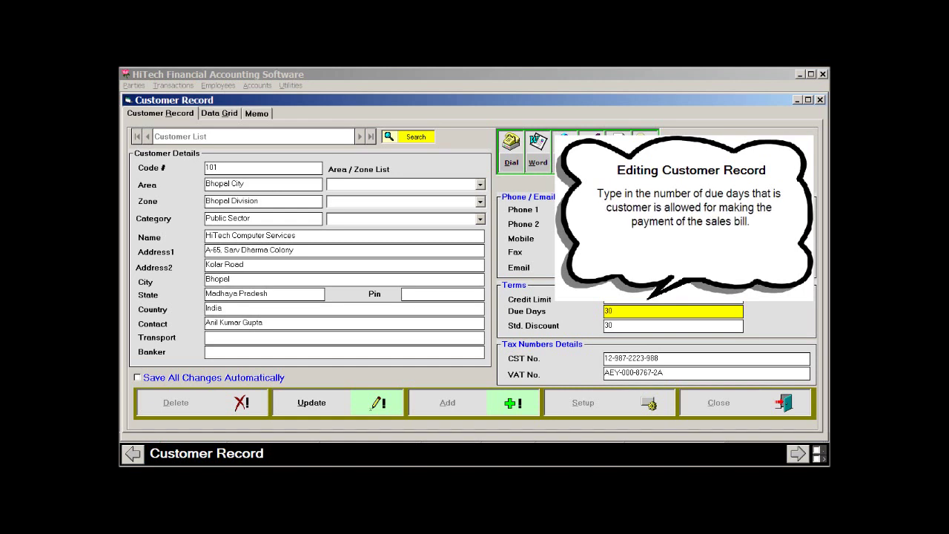
{"action": "left_click", "coordinate": [344, 337]}
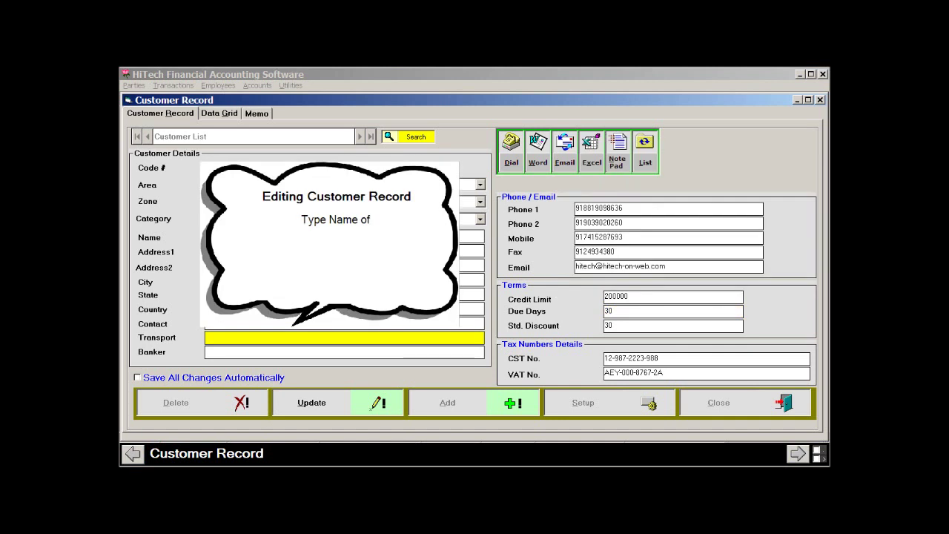
{"action": "type", "text": "Good Luck Transport"}
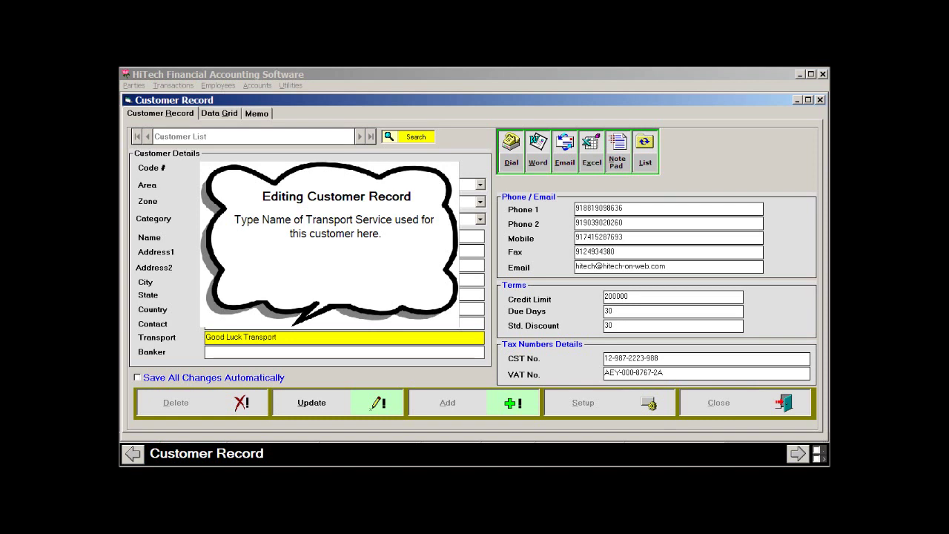
{"action": "key", "text": "Tab"}
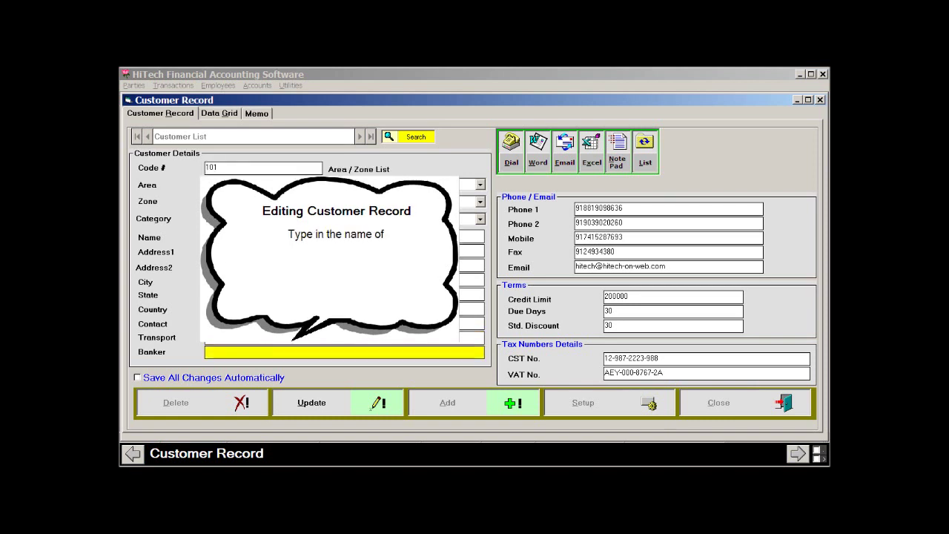
{"action": "type", "text": "Your Frien"}
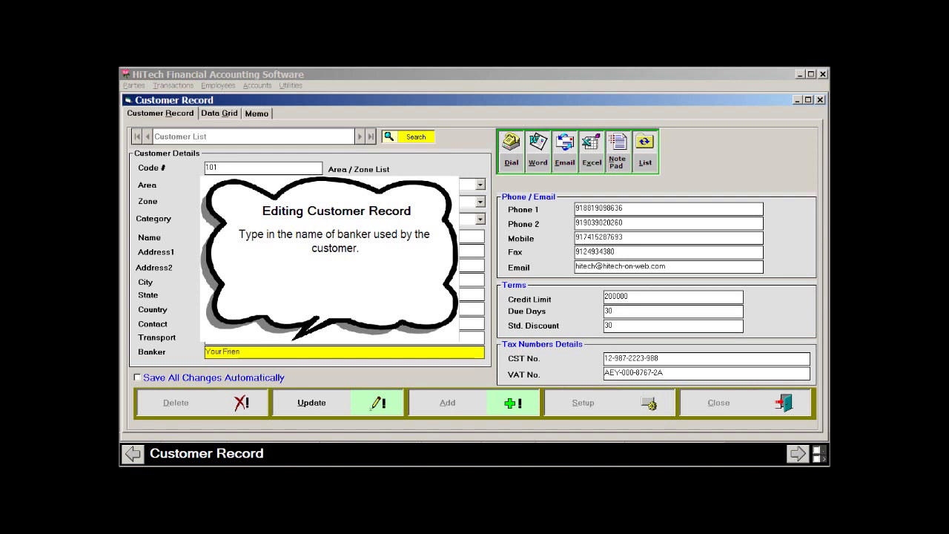
{"action": "type", "text": "dly Banker"}
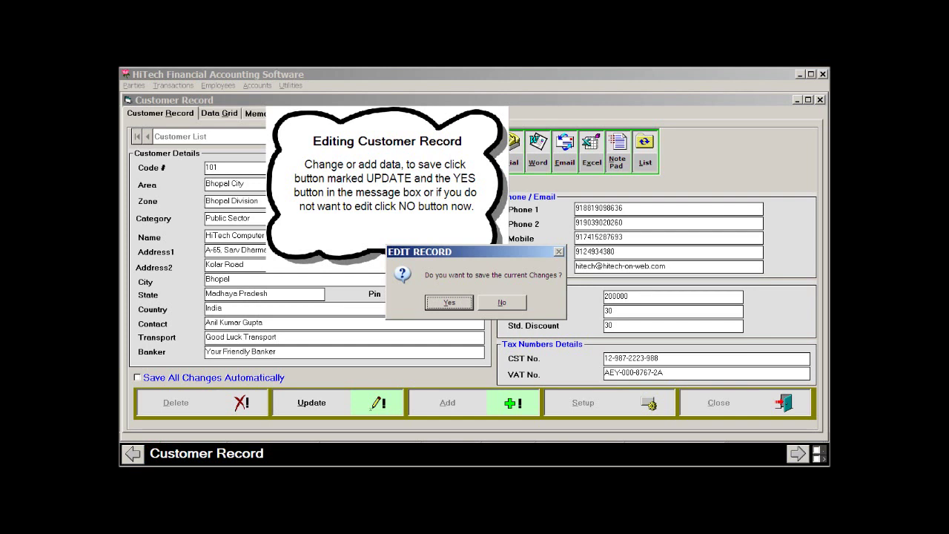
- Save customer 101 with Banker set to Your Friendly Banker, returning to Edit mode
{"action": "key", "text": "Return"}
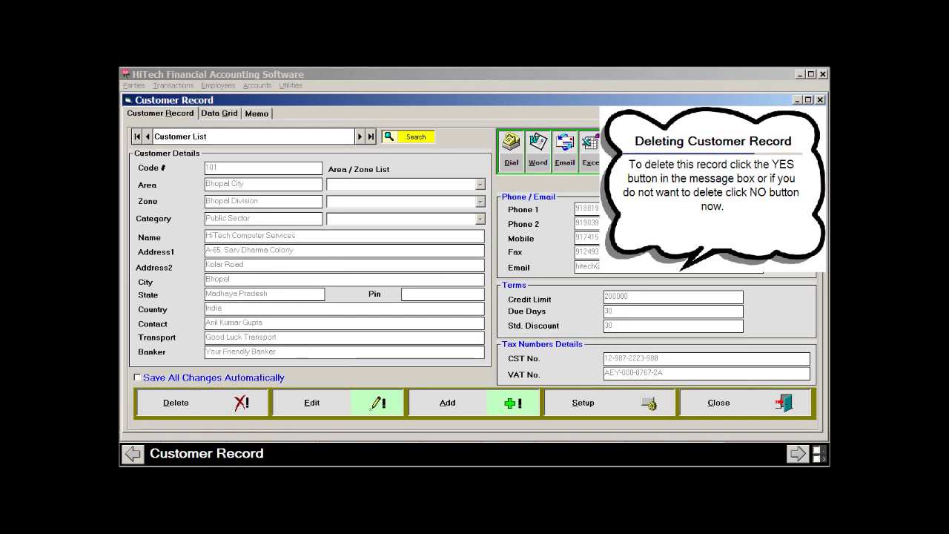
- Delete customer record 101, answering Yes in the Delete Customer Record dialog
{"action": "key", "text": "alt+d"}
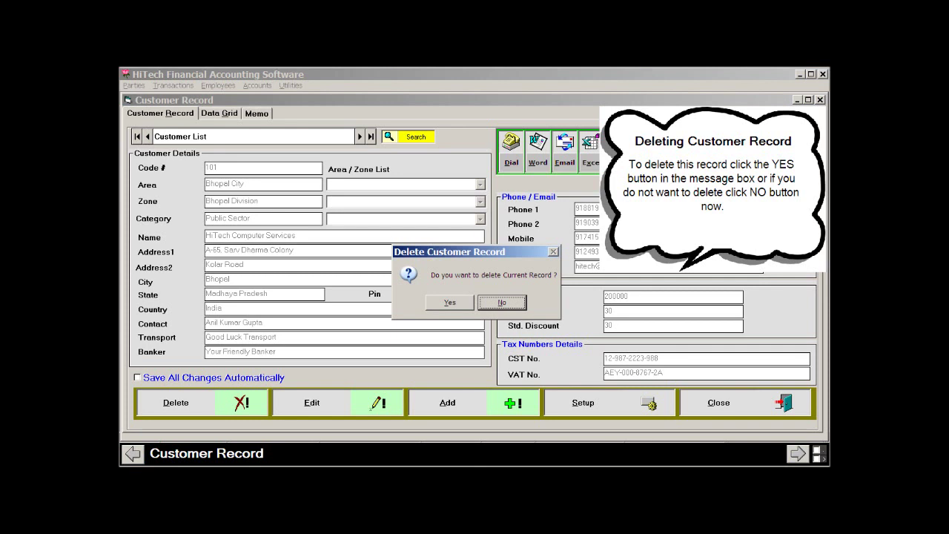
{"action": "key", "text": "Left"}
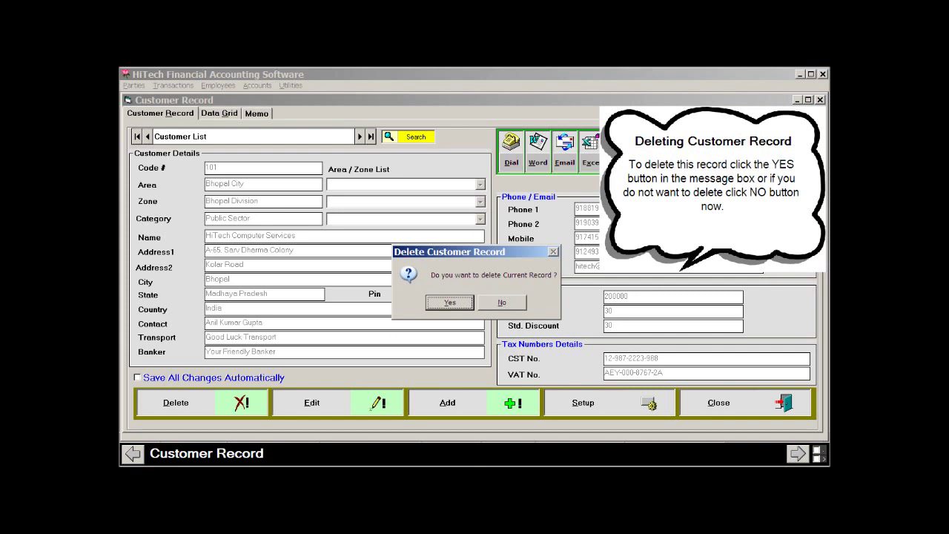
{"action": "key", "text": "Return"}
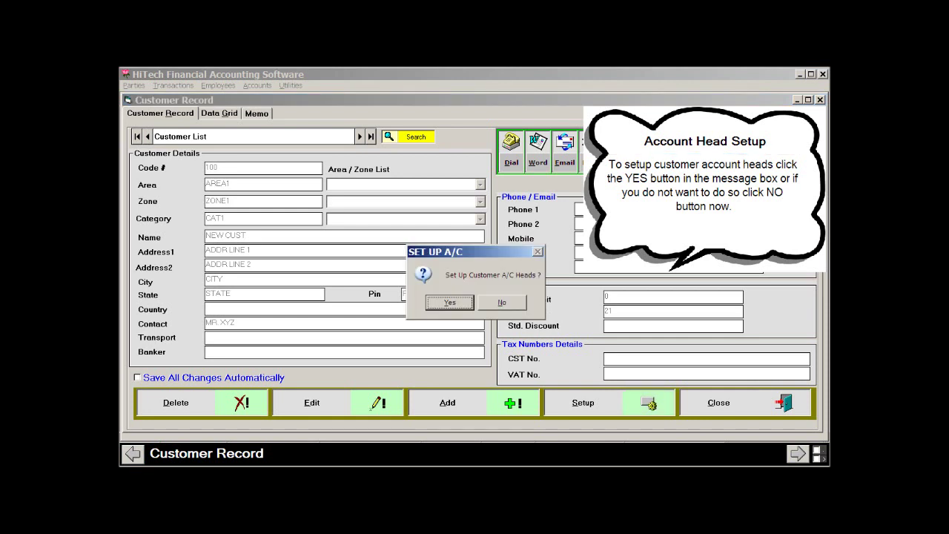
- Answer Yes to set up the account heads for customer 100
{"action": "key", "text": "Return"}
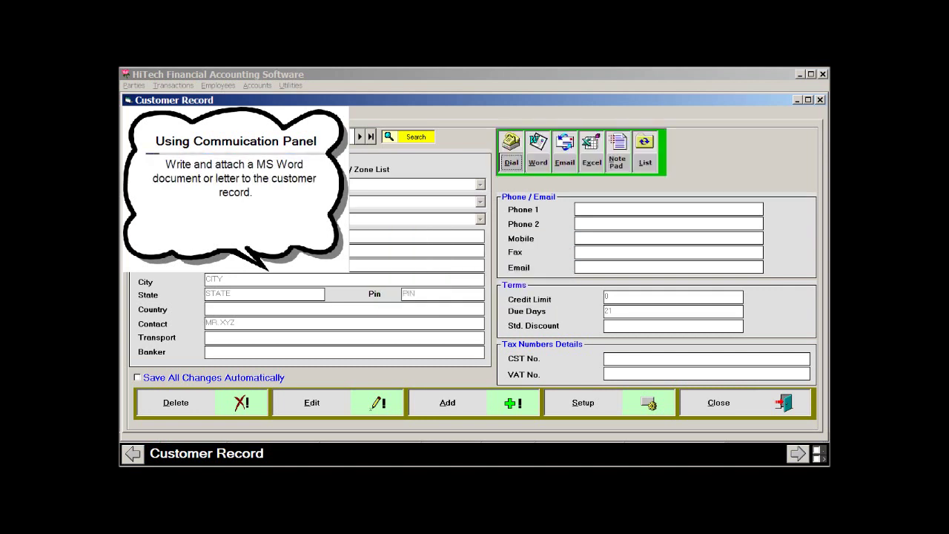
- Export a letter with the customer's address to Word, then close Word without saving
{"action": "key", "text": "alt+w"}
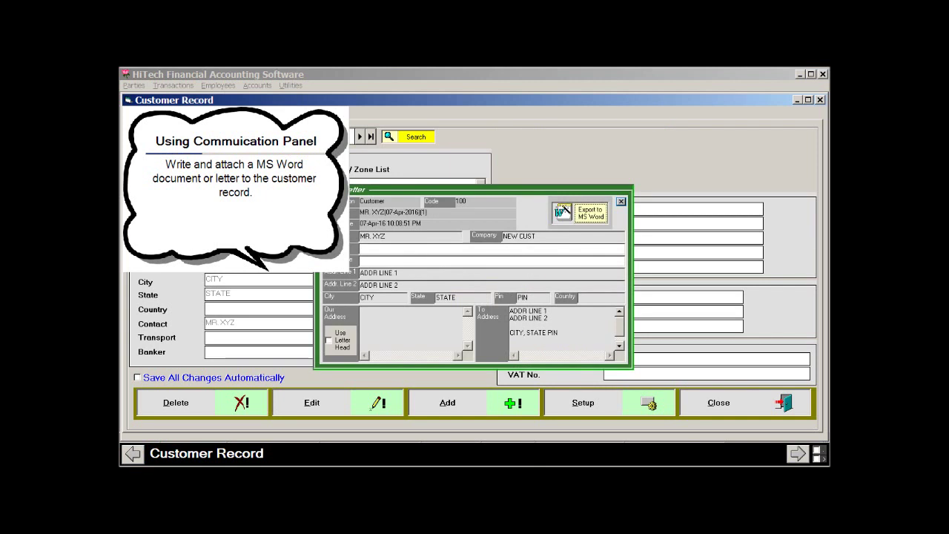
{"action": "key", "text": "Escape"}
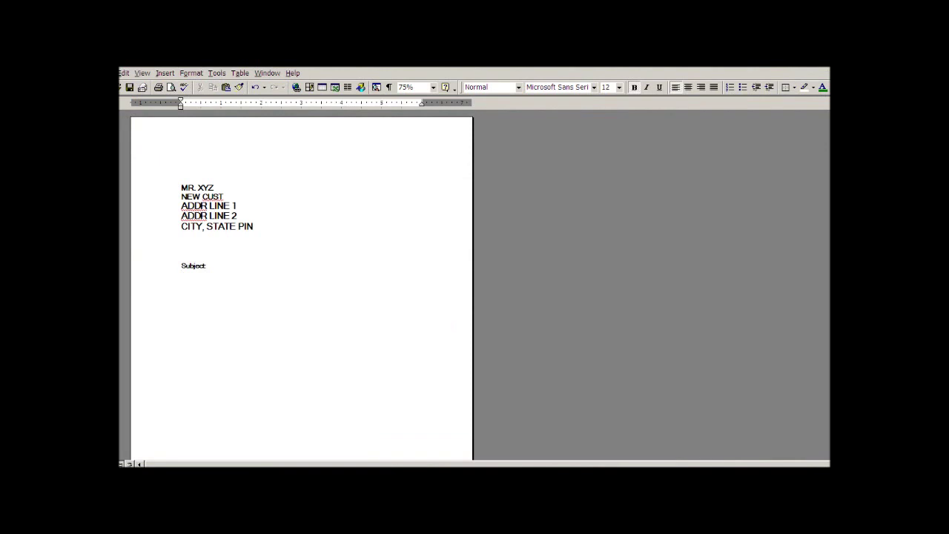
{"action": "key", "text": "ctrl+w"}
{"action": "left_click", "coordinate": [626, 122]}
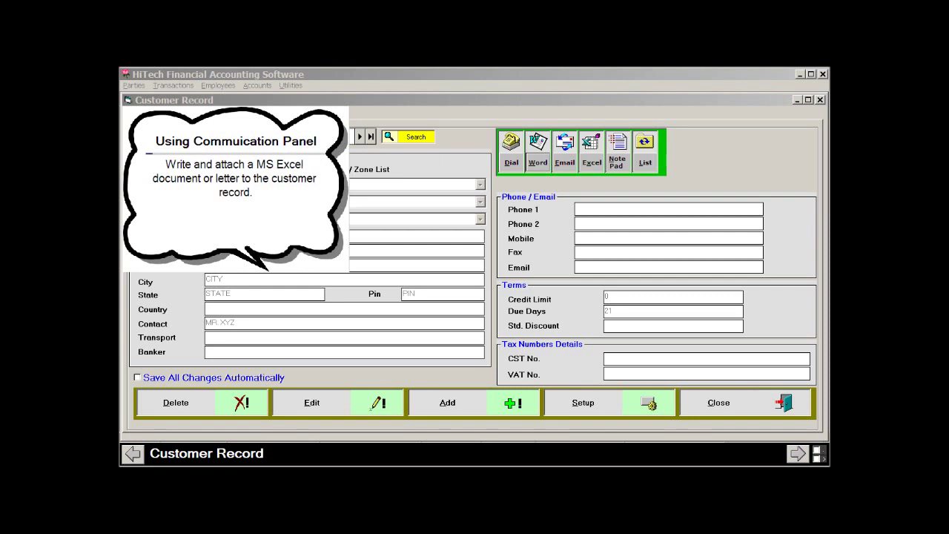
- Dismiss the Email dialog, then export the customer's name, company and address to a new Excel workbook
{"action": "key", "text": "alt+e"}
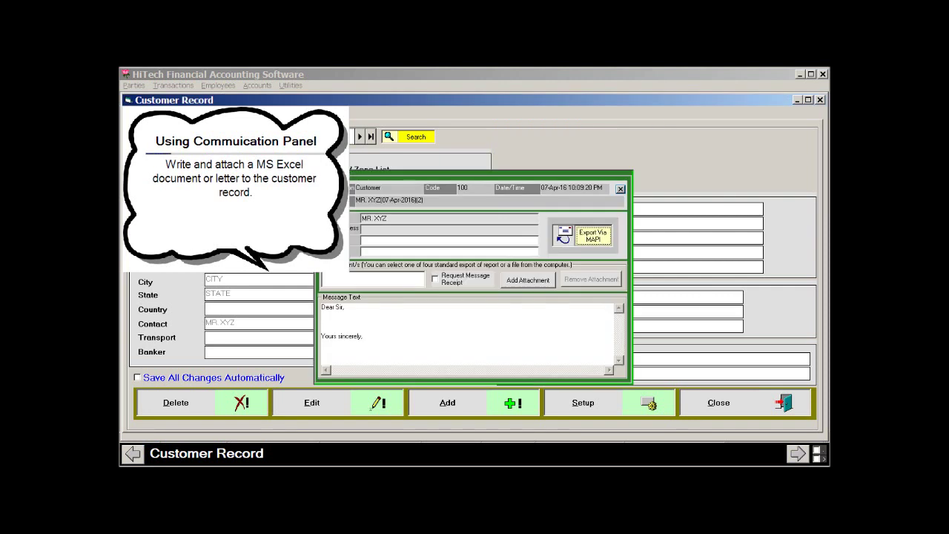
{"action": "key", "text": "Escape"}
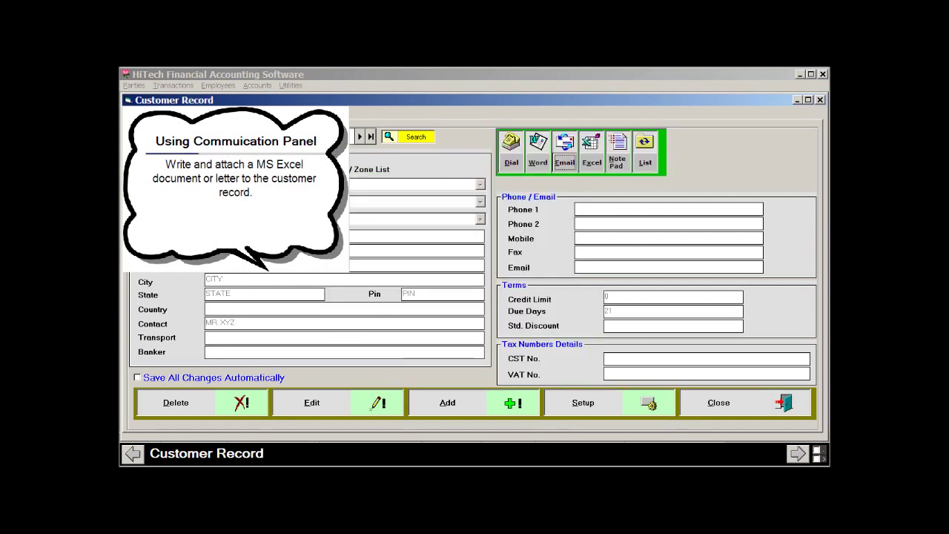
{"action": "key", "text": "alt+x"}
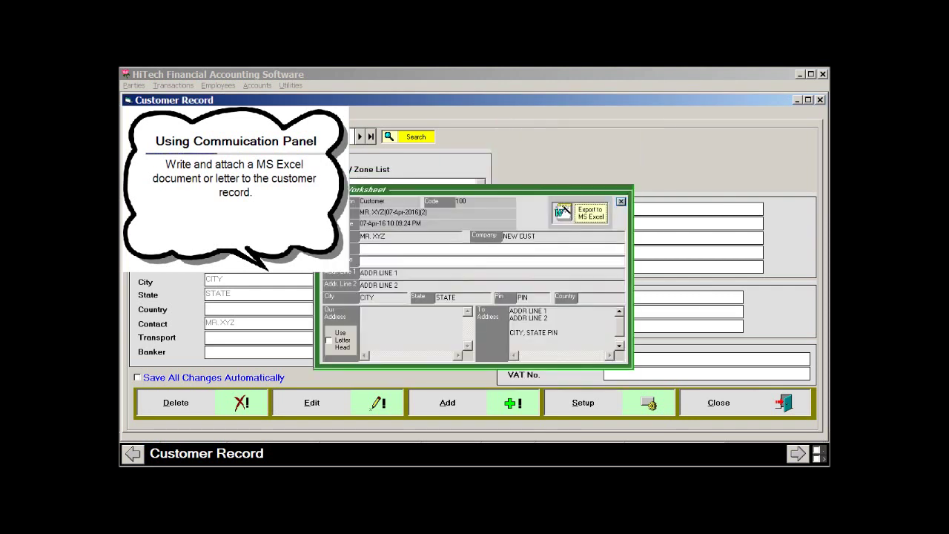
{"action": "key", "text": "Escape"}
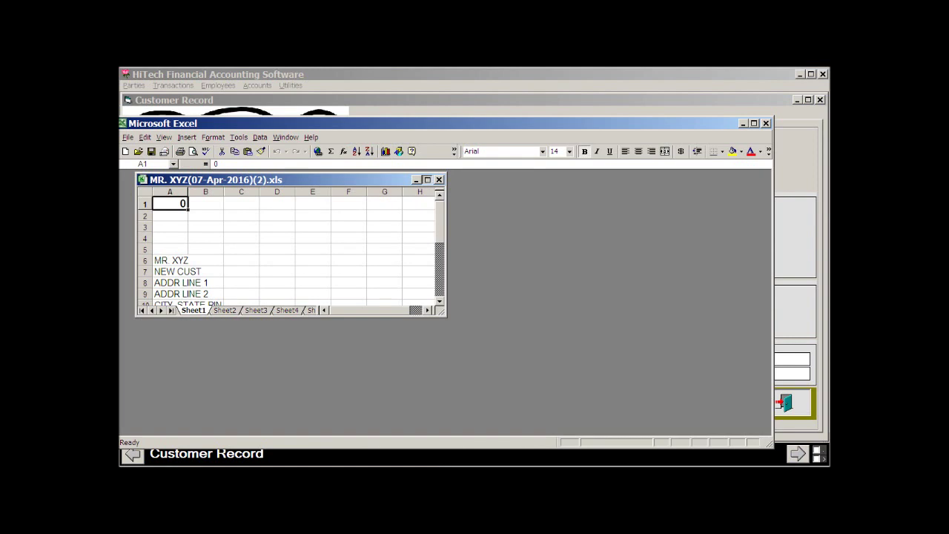
- Maximize the MR. XYZ workbook, then close Excel choosing No to saving
{"action": "left_click", "coordinate": [427, 180]}
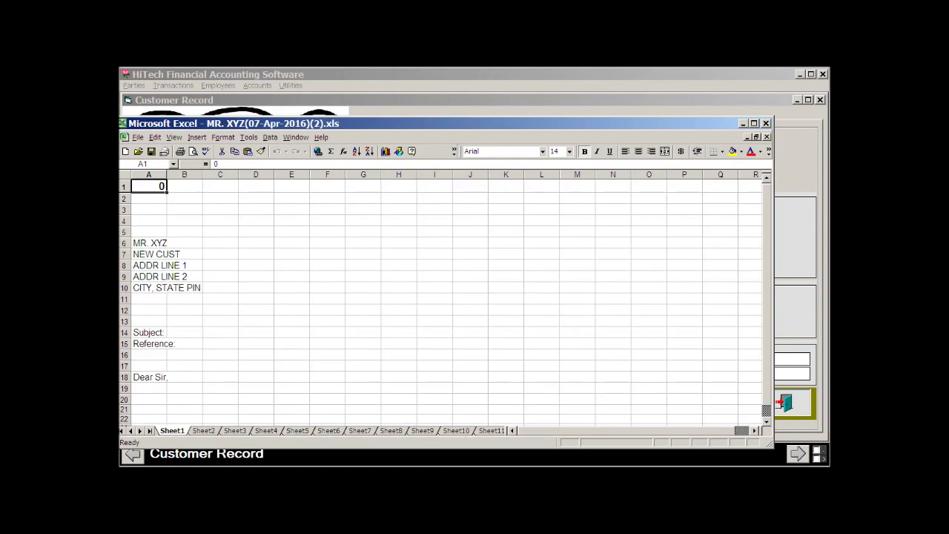
{"action": "key", "text": "alt+F4"}
{"action": "key", "text": "Tab"}
{"action": "key", "text": "Return"}
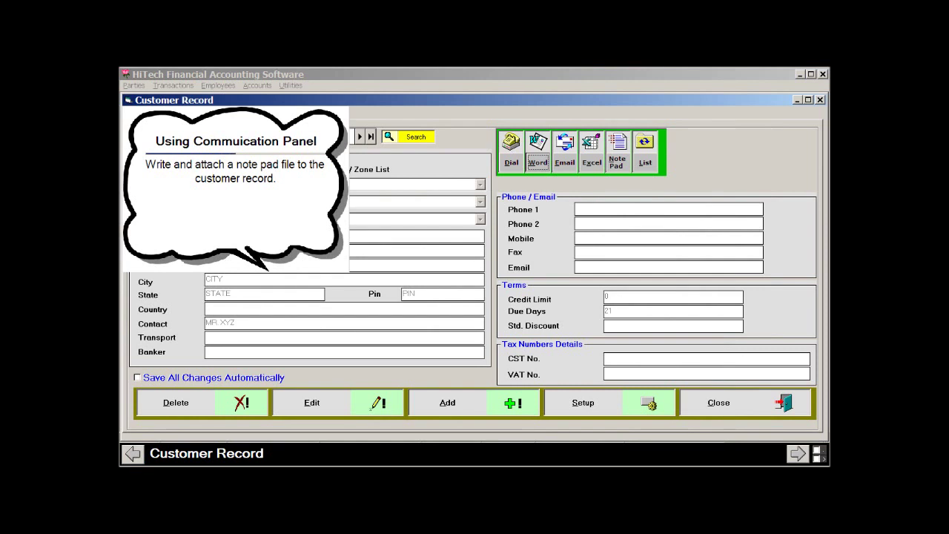
- Export the customer details to Notepad, selecting NOTEPAD.EXE as the Notepad program
{"action": "left_click", "coordinate": [617, 151]}
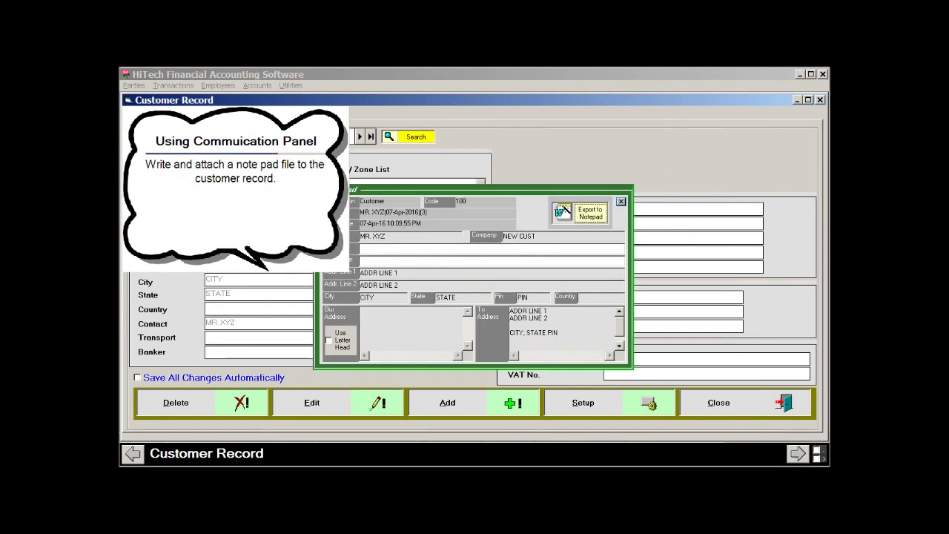
{"action": "left_click", "coordinate": [590, 212]}
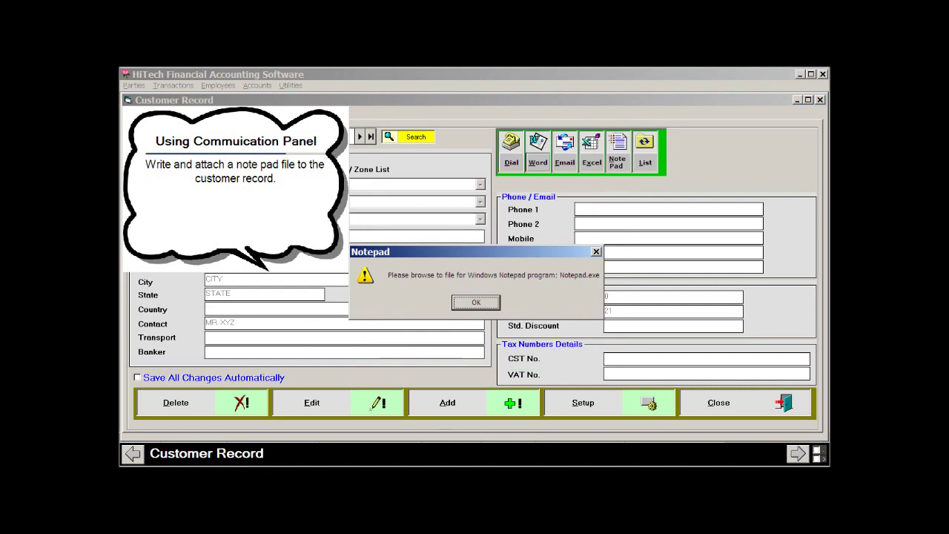
{"action": "key", "text": "Return"}
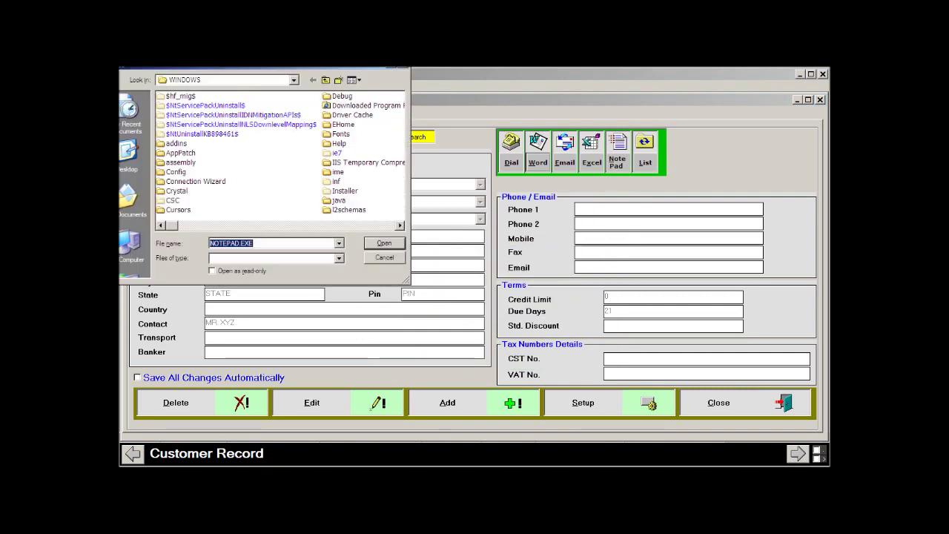
{"action": "key", "text": "Return"}
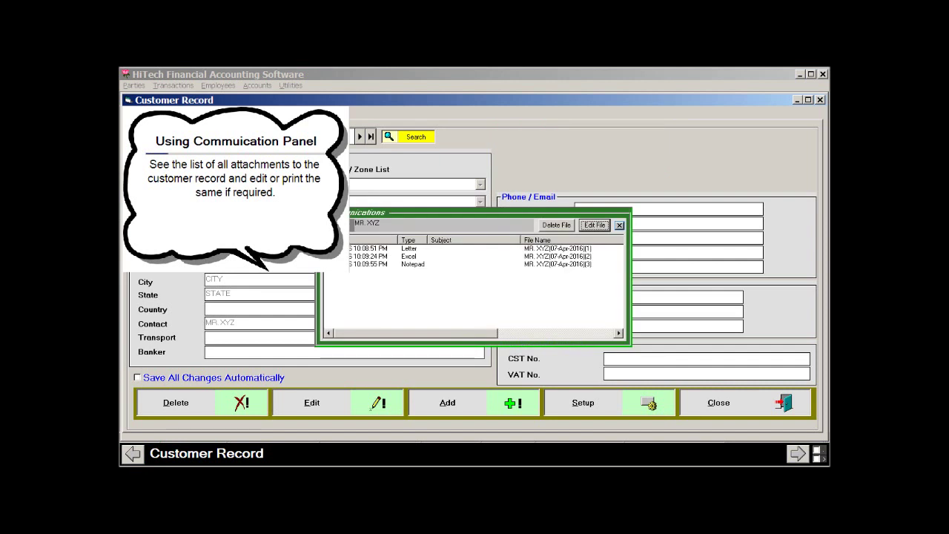
- Check the Letter, Excel and Notepad attachments, then display the Letter as a Word document
{"action": "left_click", "coordinate": [445, 247]}
{"action": "left_click", "coordinate": [444, 256]}
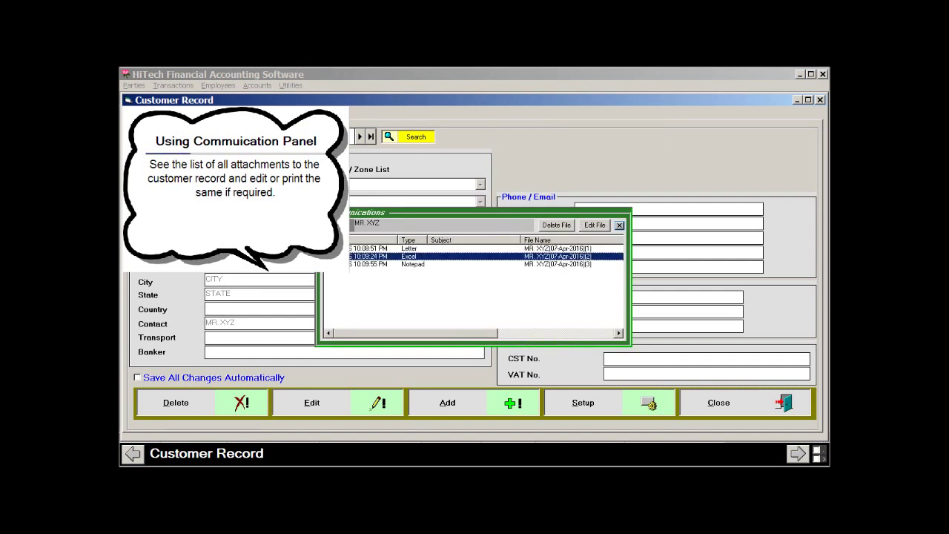
{"action": "left_click", "coordinate": [444, 264]}
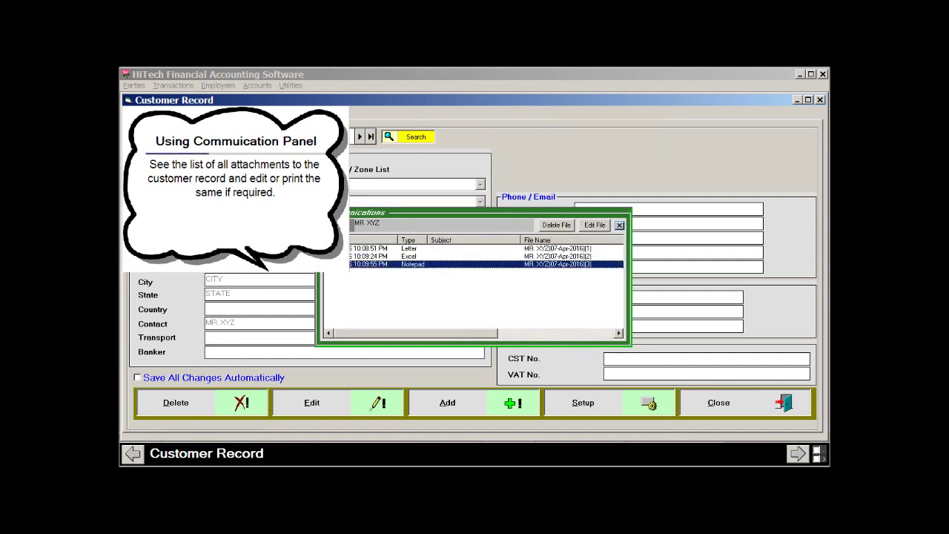
{"action": "left_click", "coordinate": [444, 248]}
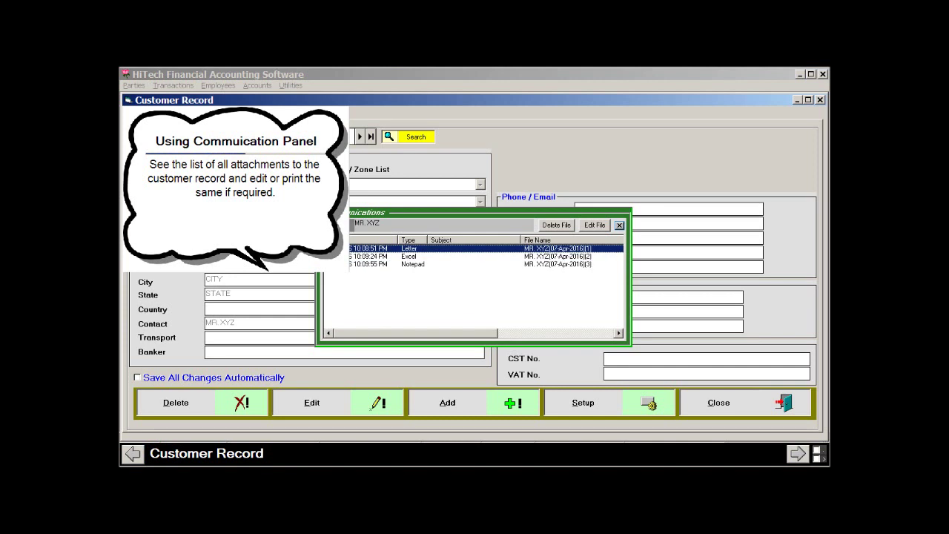
{"action": "left_click", "coordinate": [594, 225]}
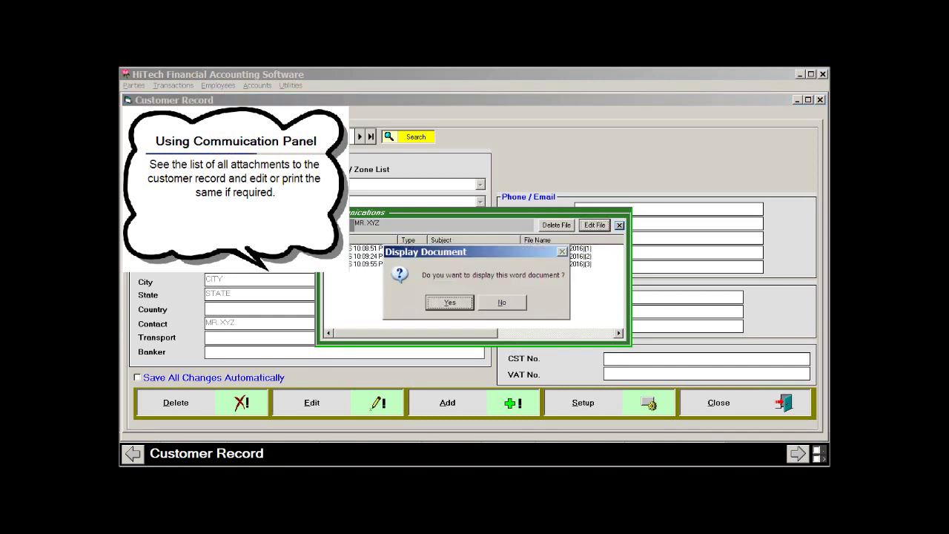
{"action": "key", "text": "Return"}
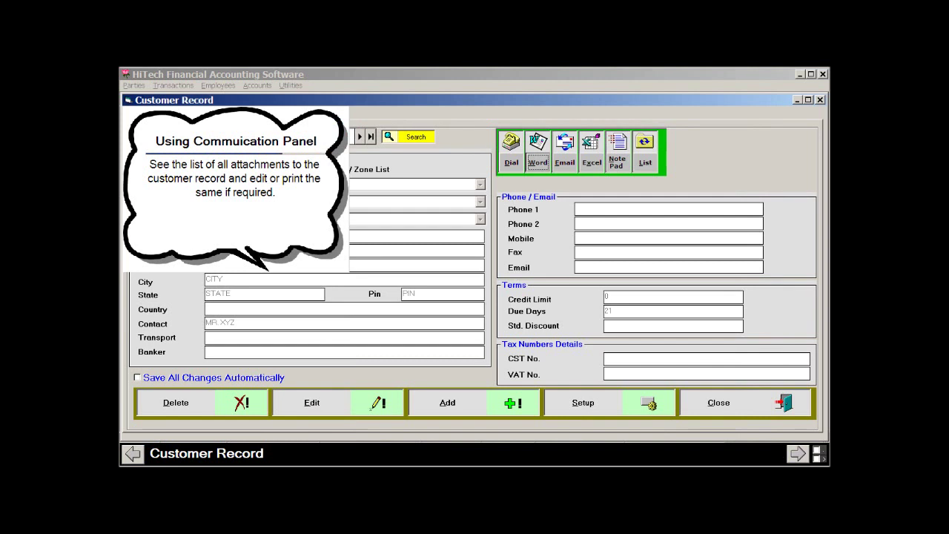